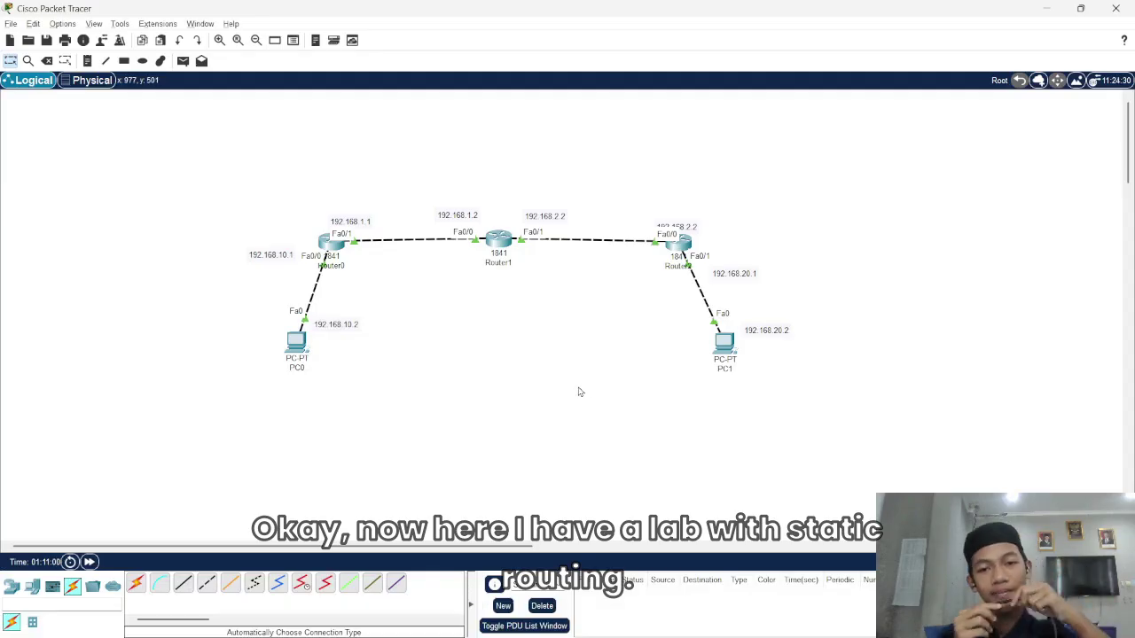
# Step: Move the 192.168.2.2 label up so it sits clear above the Fa0/0 port of the router connected to PC1
pyautogui.moveTo(689, 234); pyautogui.dragTo(693, 229)
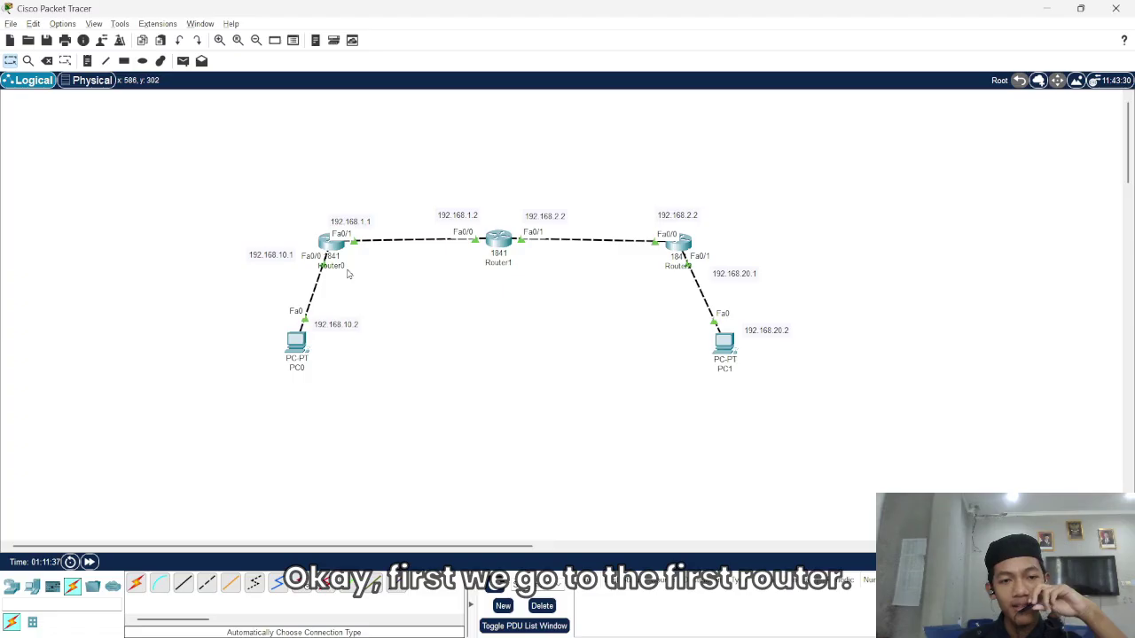
# Step: Open Router0's command line and enter global configuration mode with the commands en and conf t
pyautogui.click(333, 243)
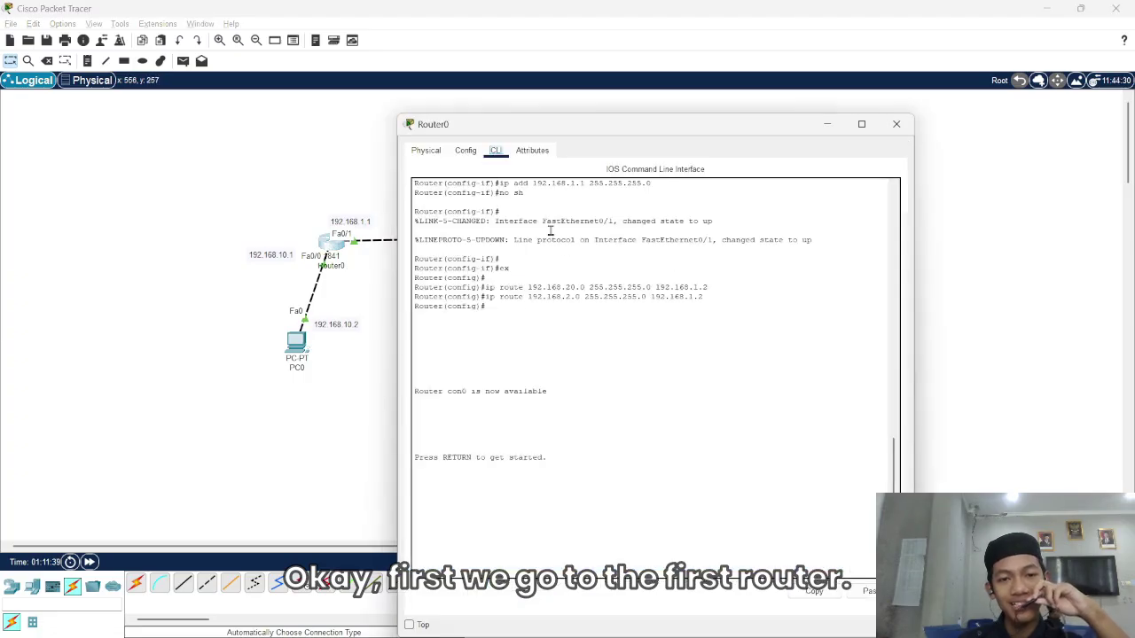
pyautogui.moveTo(562, 129); pyautogui.dragTo(547, 61)
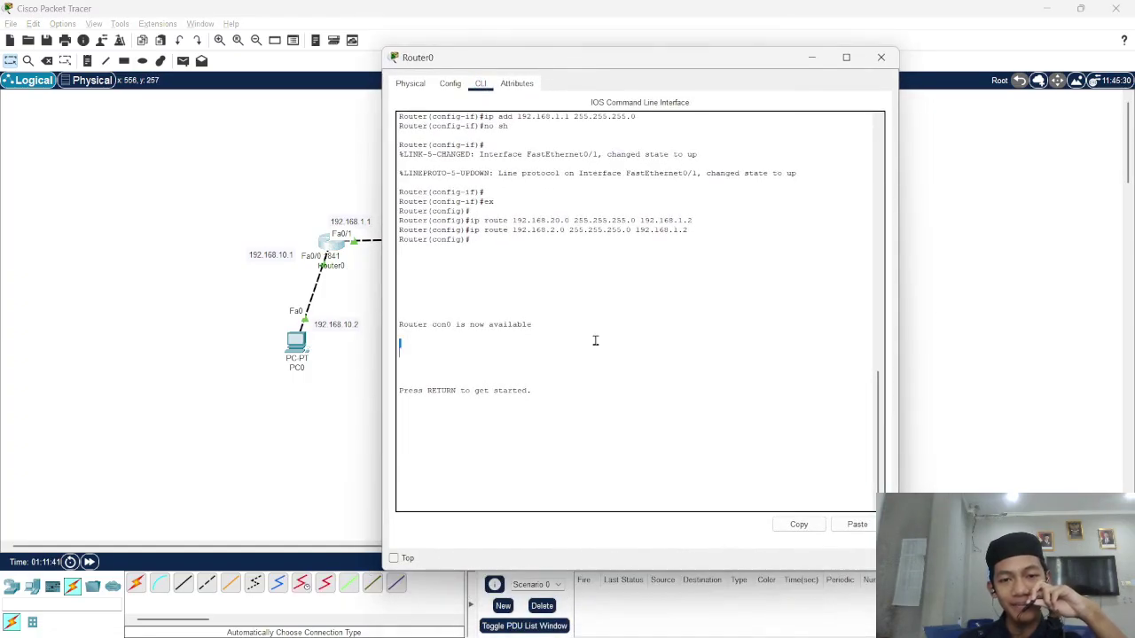
pyautogui.press('Return')
pyautogui.press('Return')
pyautogui.press('Return')
pyautogui.write('er>e')
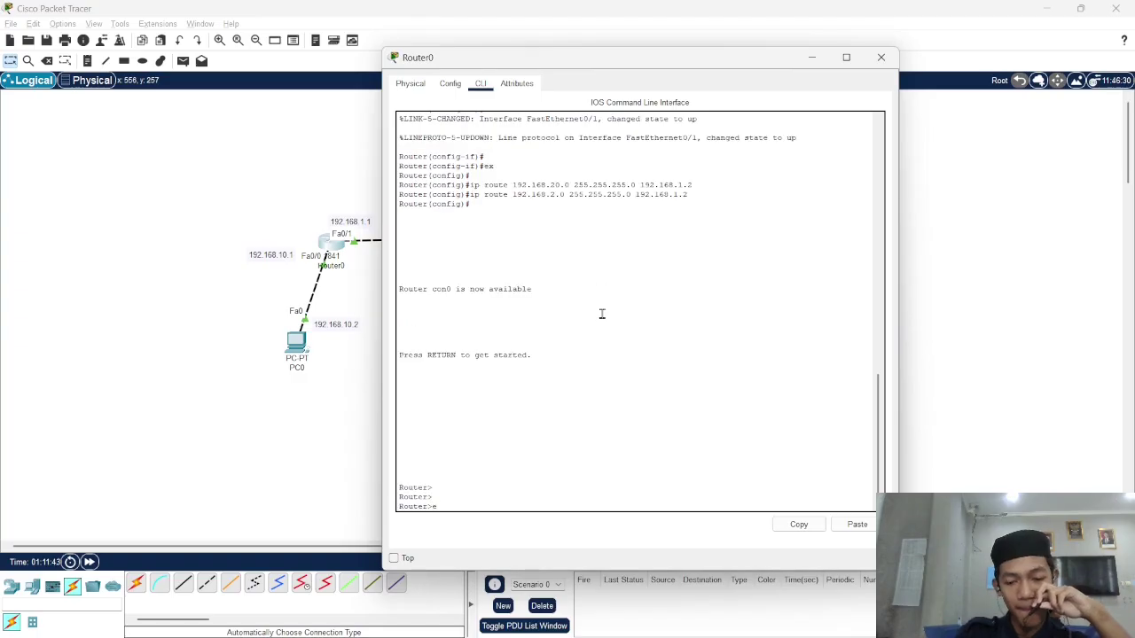
pyautogui.write('n')
pyautogui.press('Return')
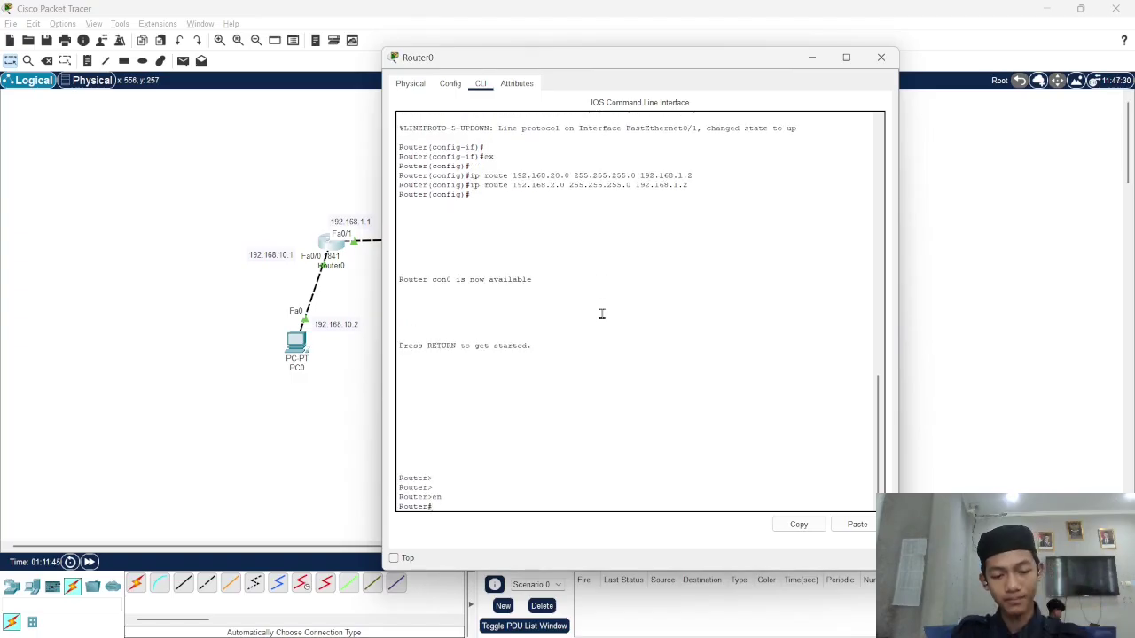
pyautogui.write('conf t')
pyautogui.press('Return')
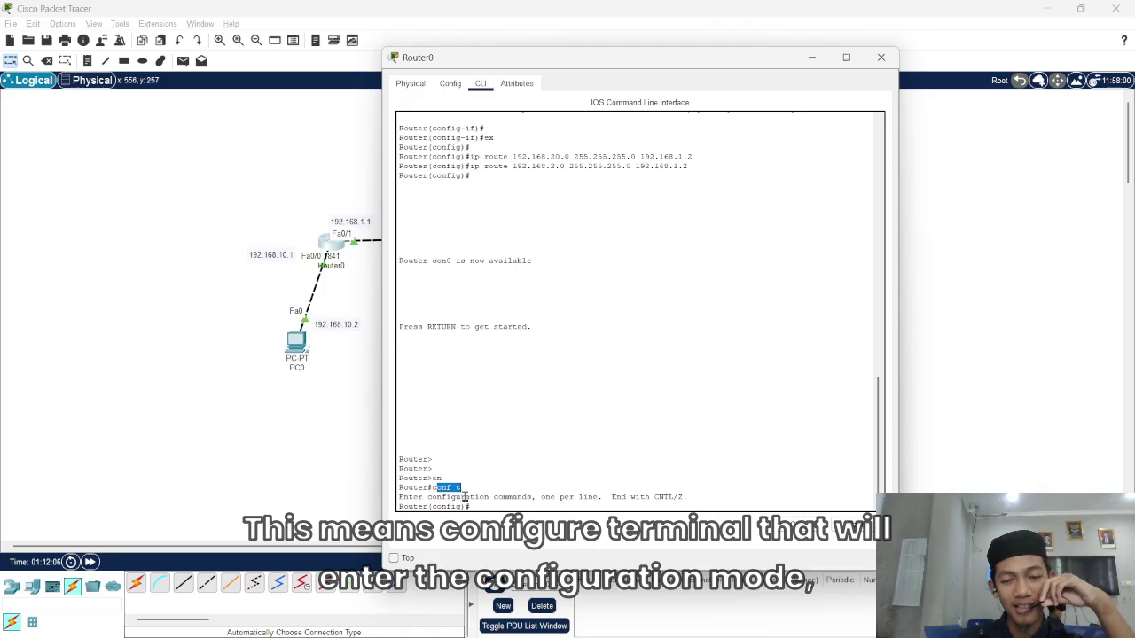
pyautogui.click(468, 499)
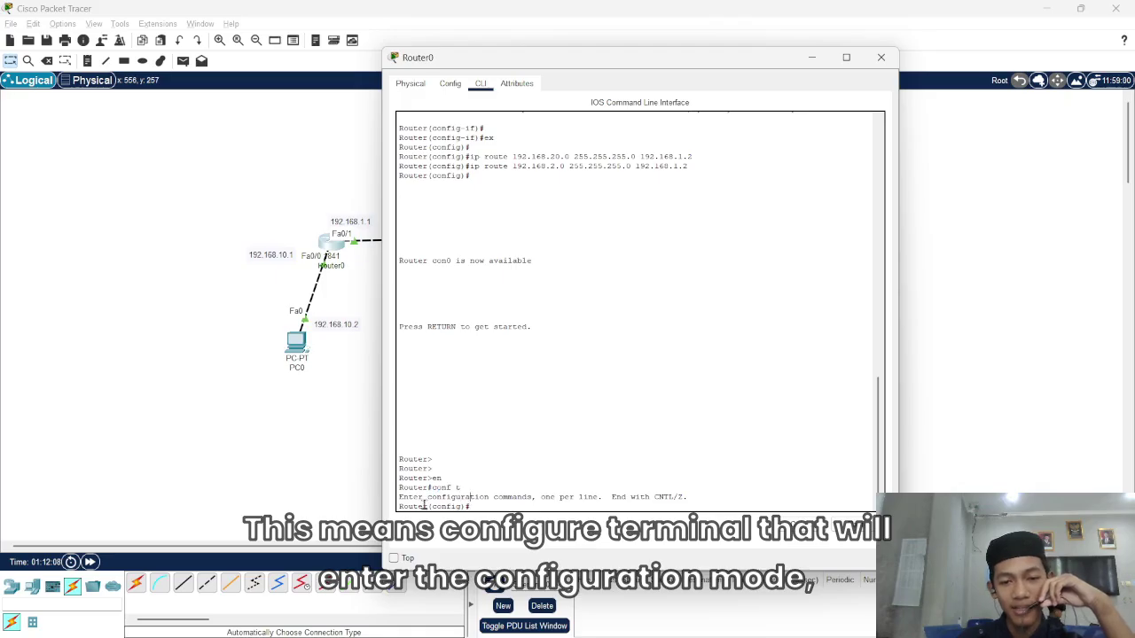
pyautogui.keyDown('shift'); pyautogui.click(483, 506); pyautogui.keyUp('shift')
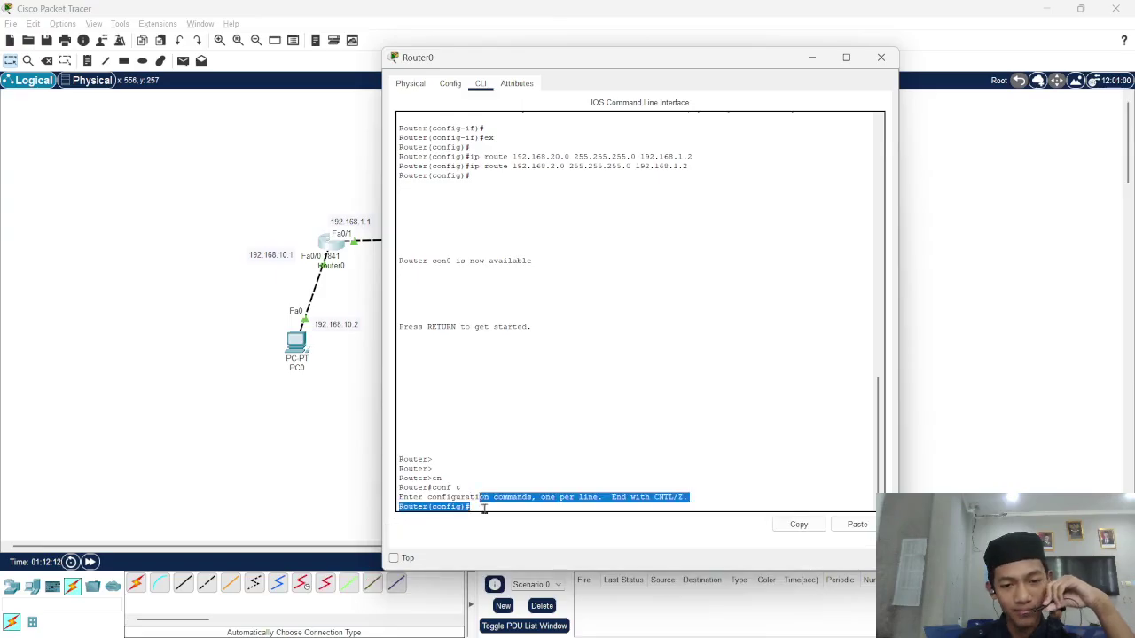
pyautogui.click(482, 506)
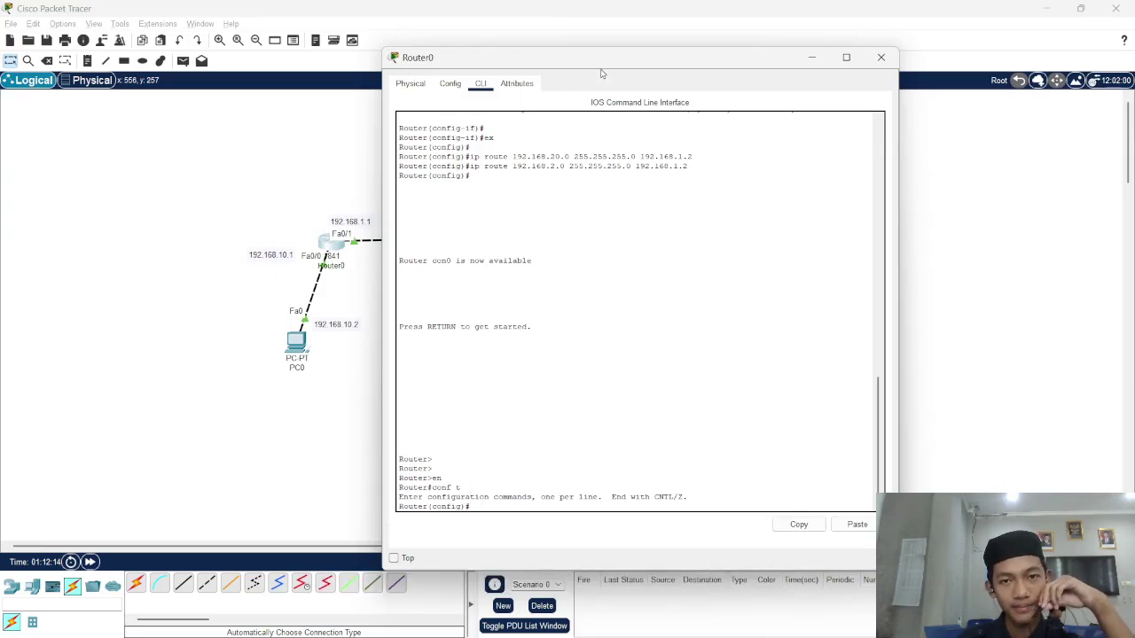
# Step: Place the Router0 window below the topology so the whole network and the configuration prompt are both in view
pyautogui.moveTo(603, 69); pyautogui.dragTo(475, 335)
pyautogui.press('Return')
pyautogui.press('Return')
pyautogui.write('en')
pyautogui.press('Return')
pyautogui.write('conf t')
pyautogui.press('Return')
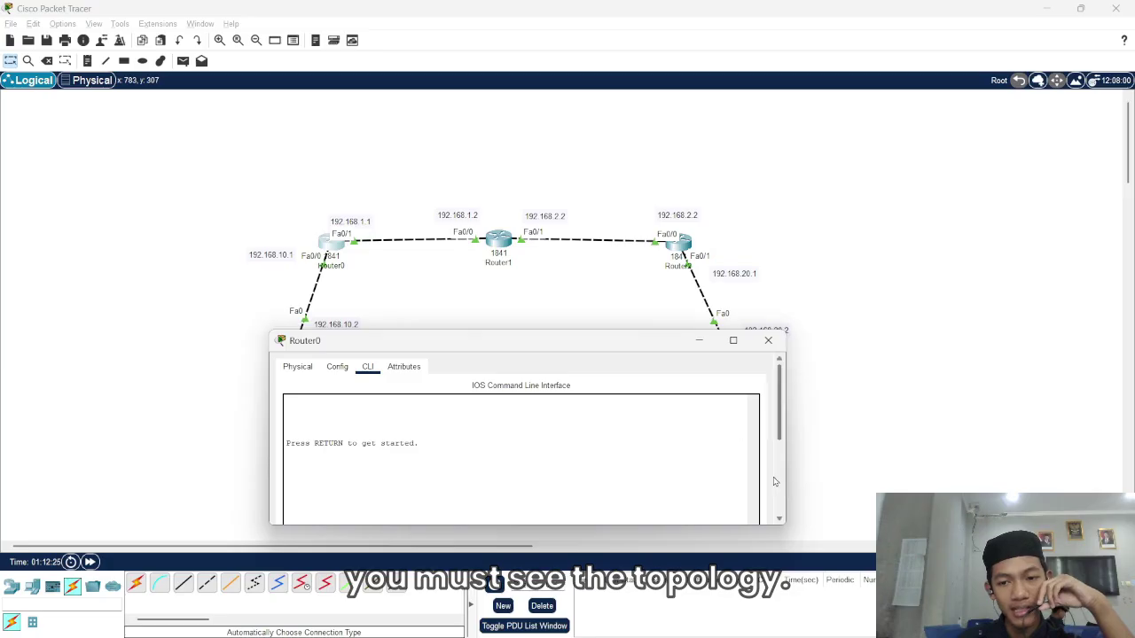
pyautogui.scroll(-5, 675, 457)
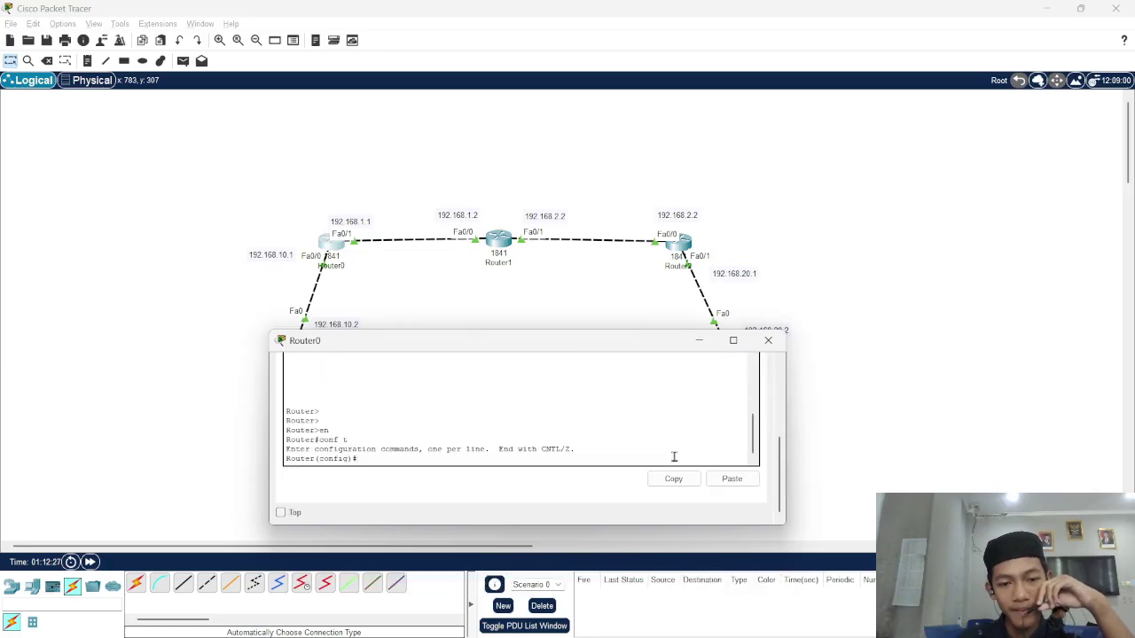
pyautogui.moveTo(472, 346); pyautogui.dragTo(435, 366)
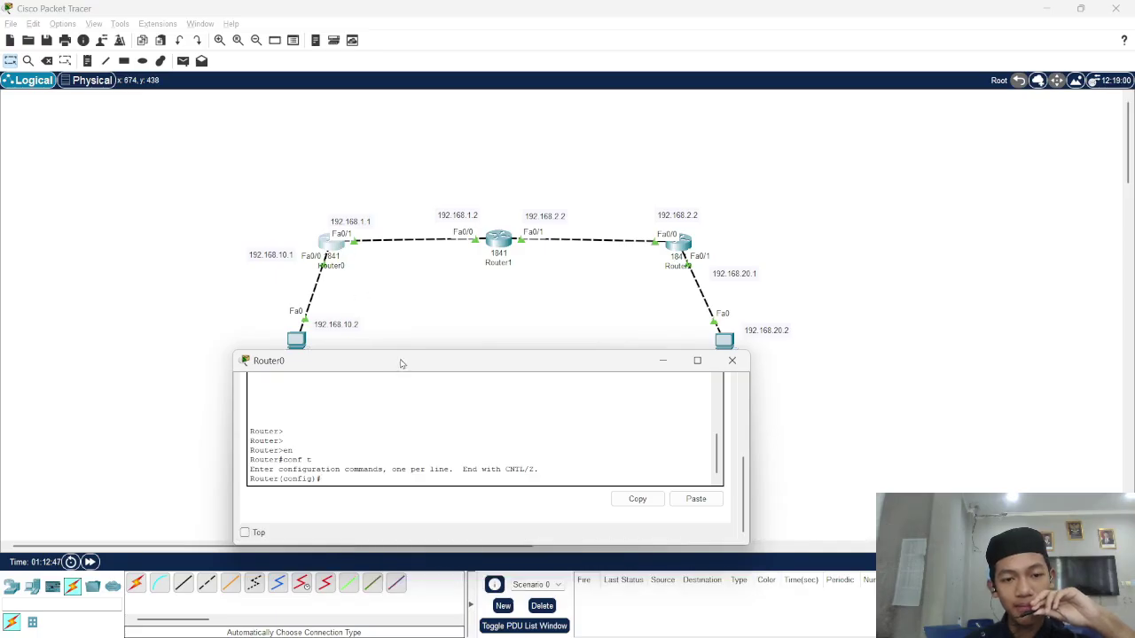
pyautogui.moveTo(400, 363); pyautogui.dragTo(390, 405)
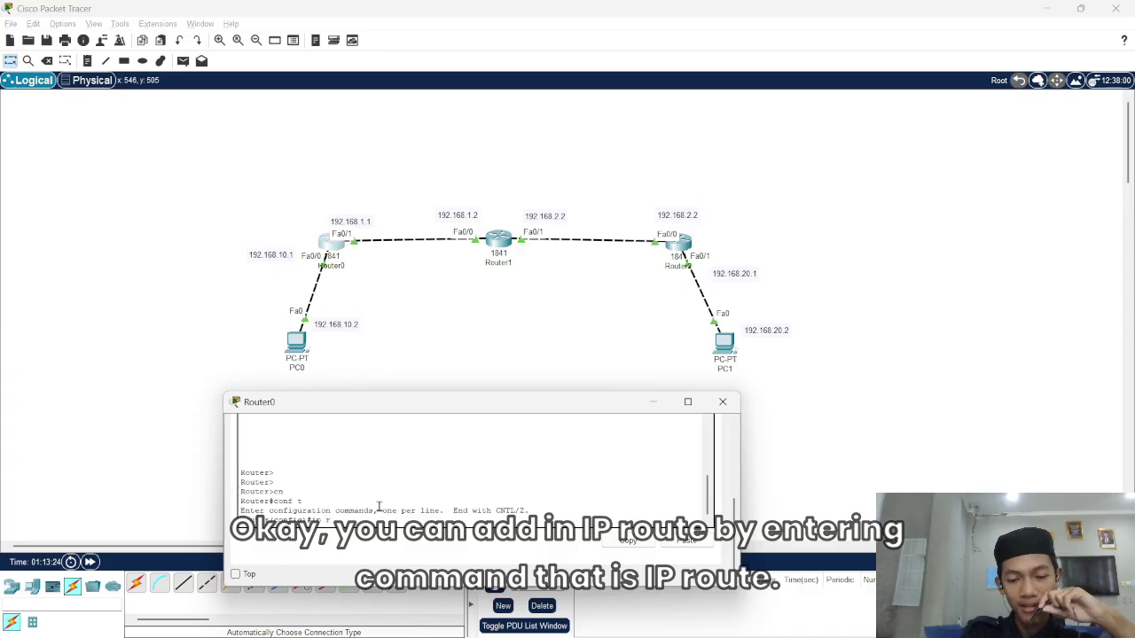
# Step: Write the command ip route 192.168.2.0 255.255.255.0 192.168.1.2 at Router0's configuration prompt
pyautogui.write('oute 192.168.2.0')
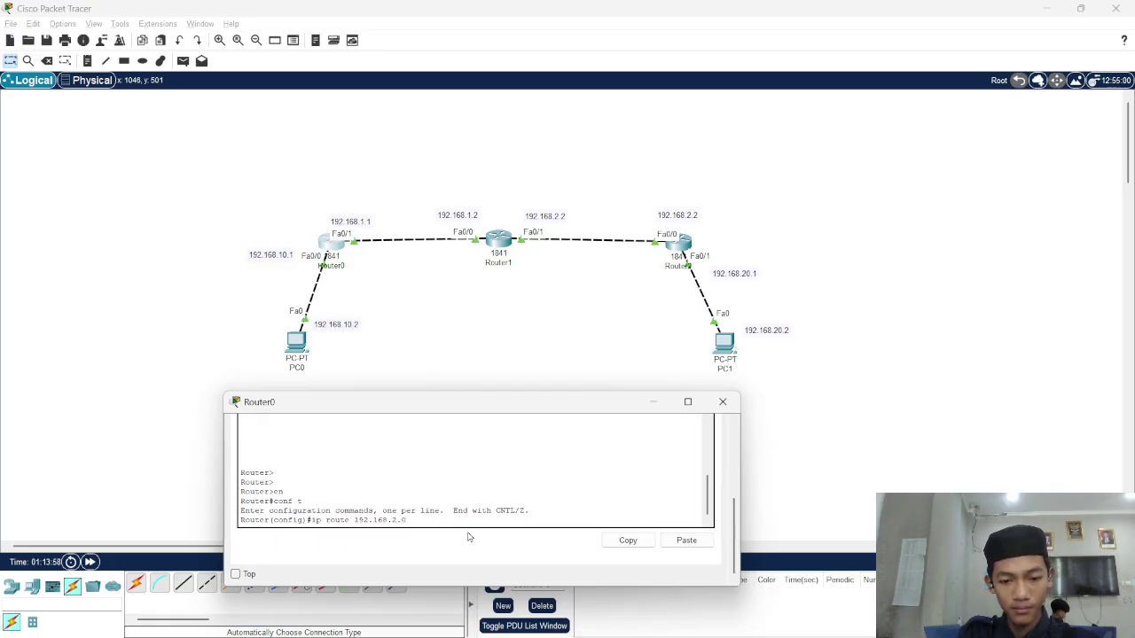
pyautogui.write('255.255.255.0')
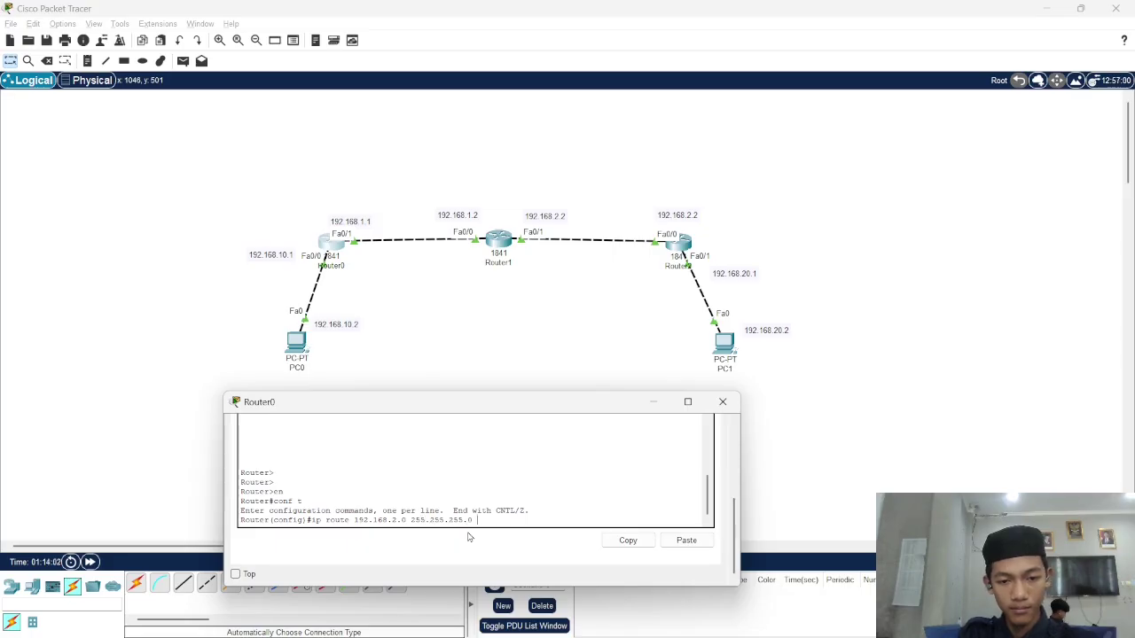
pyautogui.write(' 192.168.1.2')
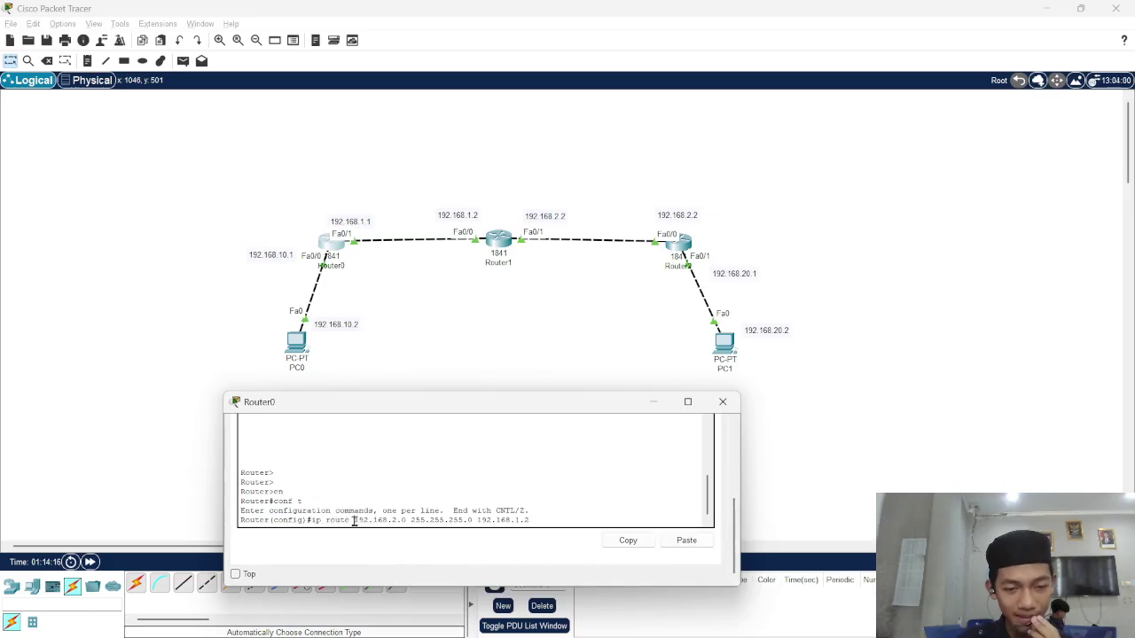
pyautogui.moveTo(353, 522); pyautogui.dragTo(407, 521)
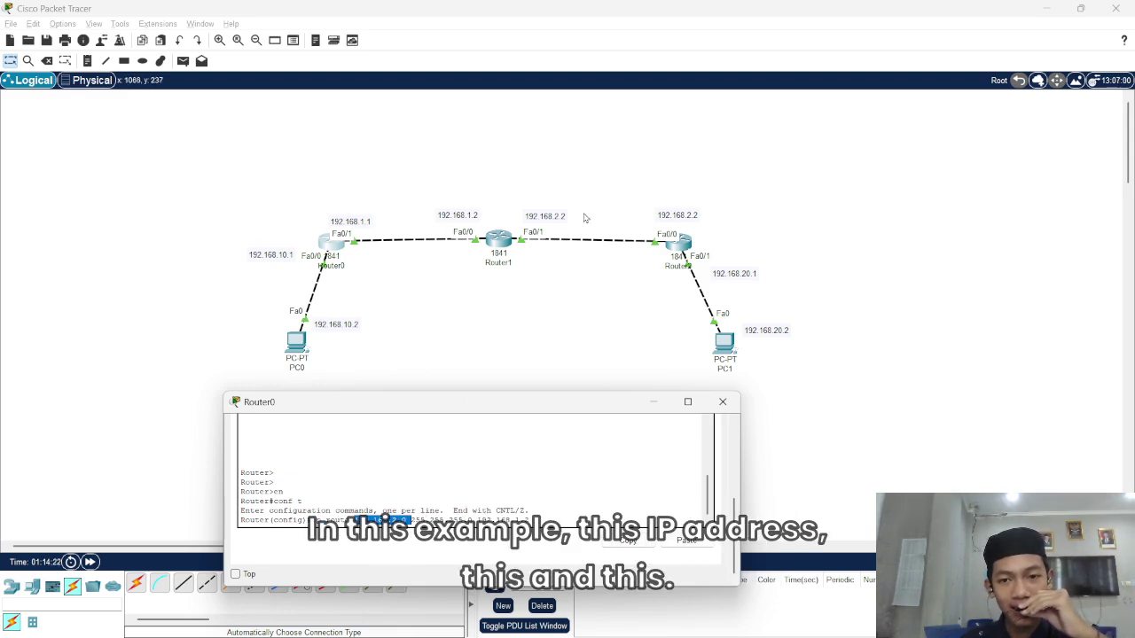
# Step: Change the address label at Router1's Fa0/1 port to 192.168.2.1
pyautogui.click(661, 221)
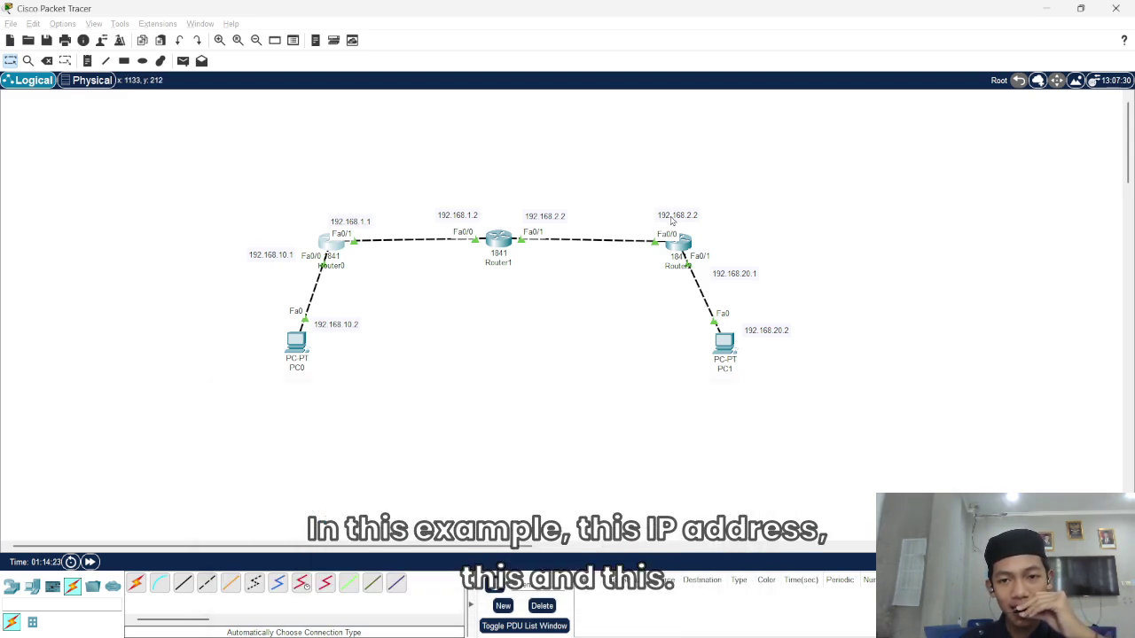
pyautogui.doubleClick(557, 220)
pyautogui.press('BackSpace')
pyautogui.write('1')
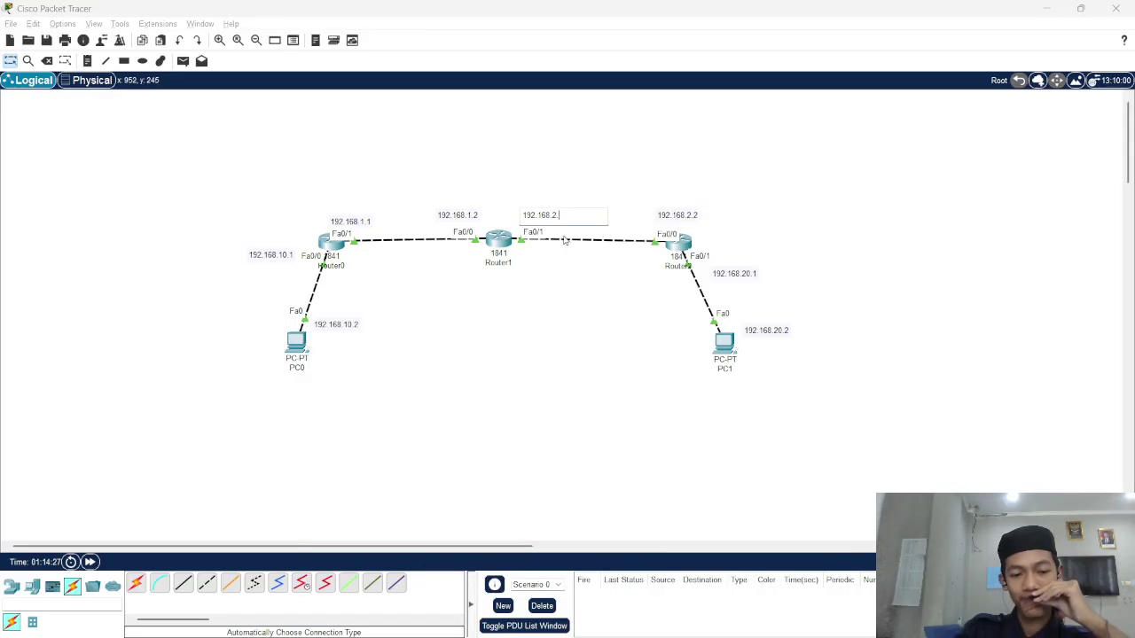
pyautogui.press('Return')
# Step: Return to the Router0 window and examine the destination network, subnet mask and next hop in the pending route command
pyautogui.moveTo(614, 625)
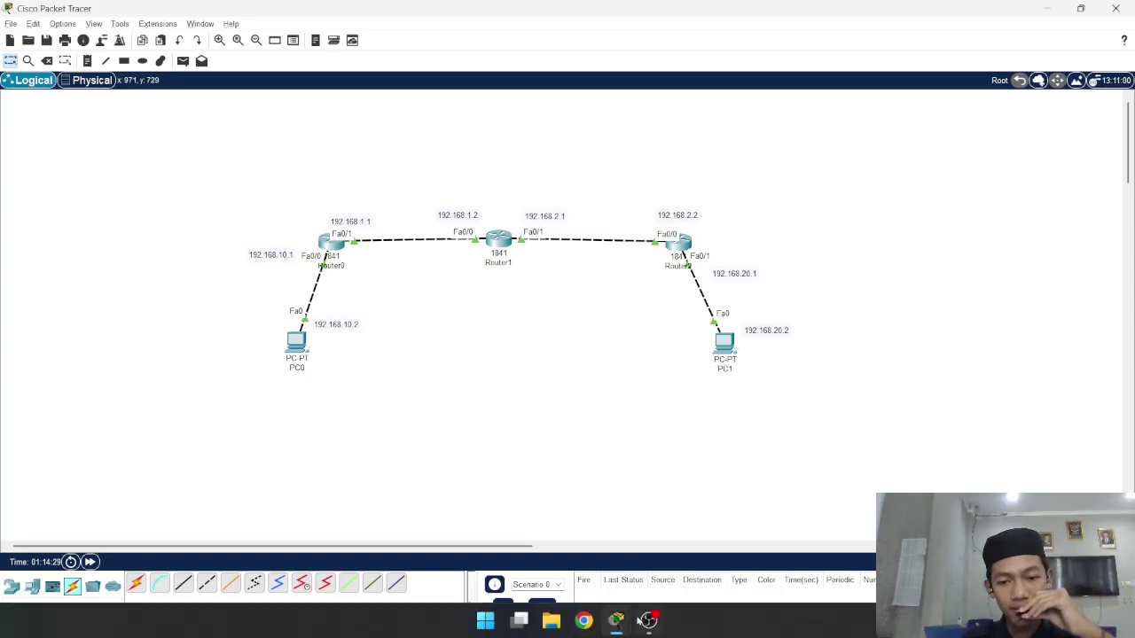
pyautogui.click(691, 539)
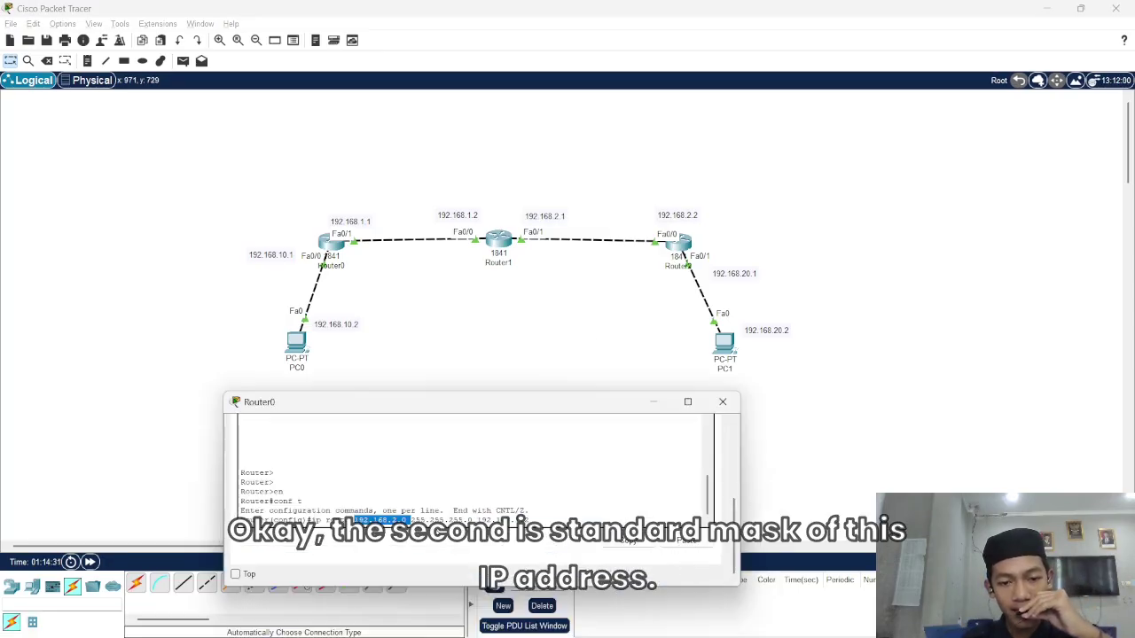
pyautogui.click(427, 523)
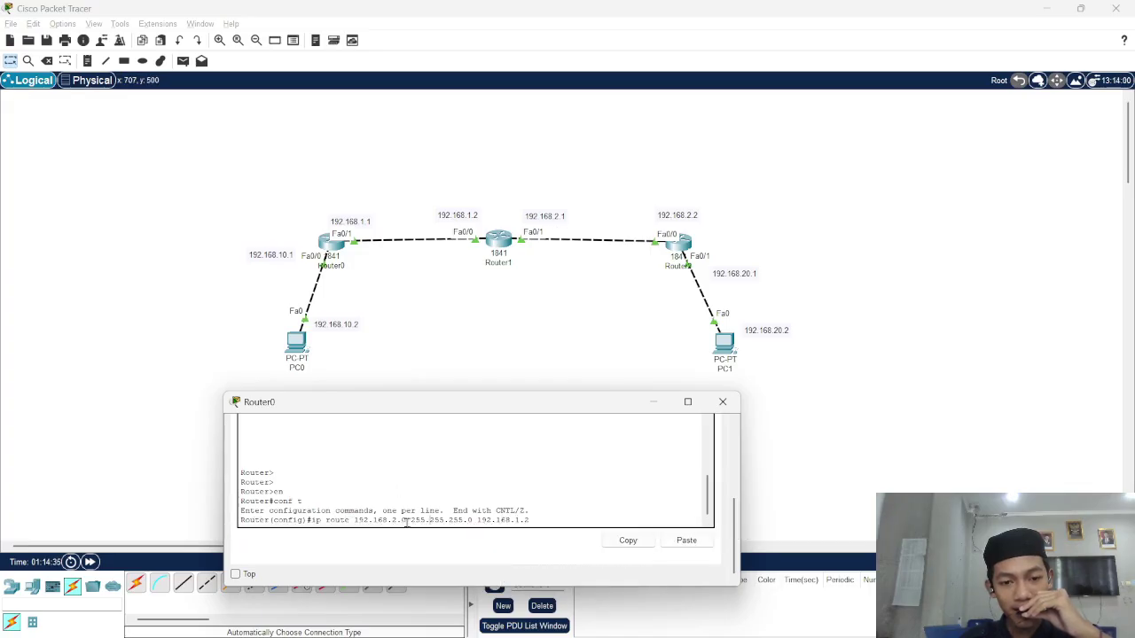
pyautogui.moveTo(408, 522); pyautogui.dragTo(354, 521)
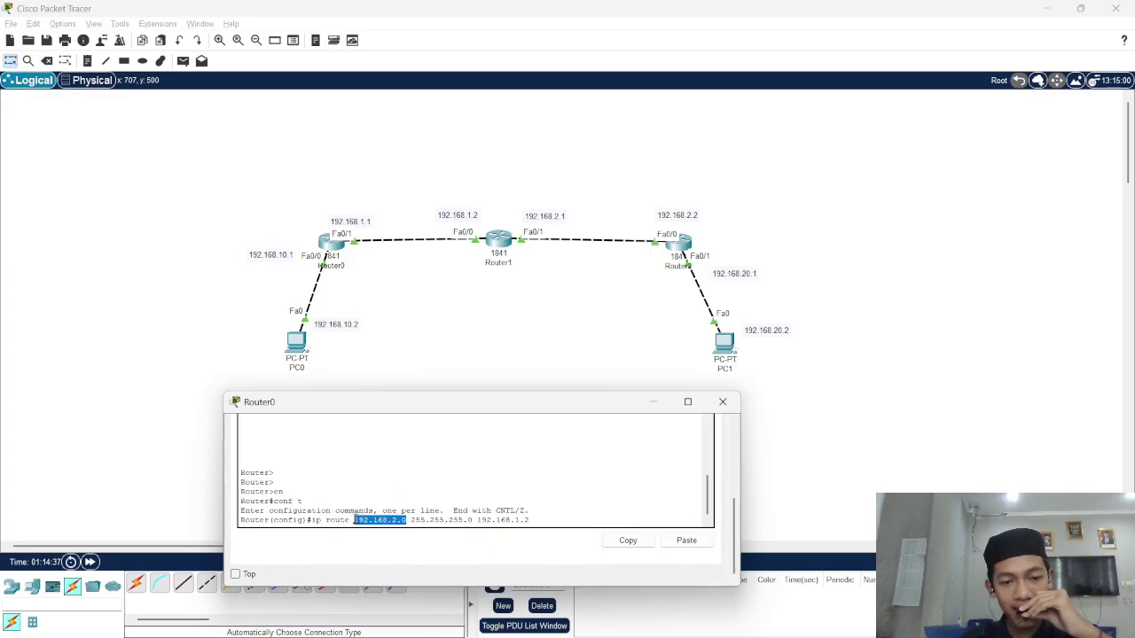
pyautogui.click(529, 522)
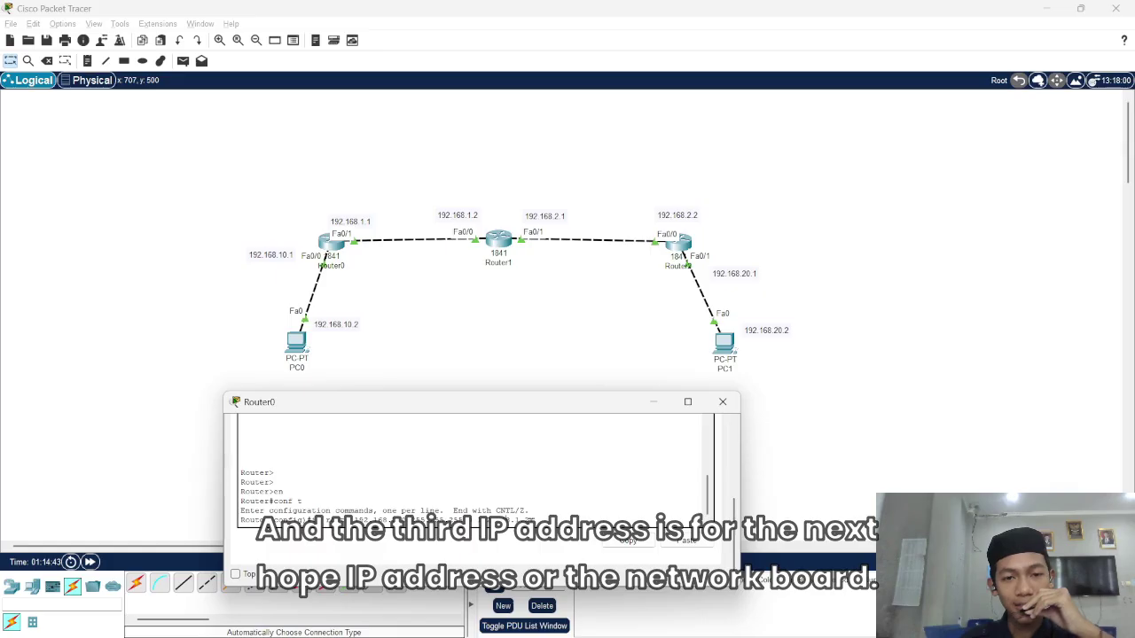
pyautogui.click(456, 219)
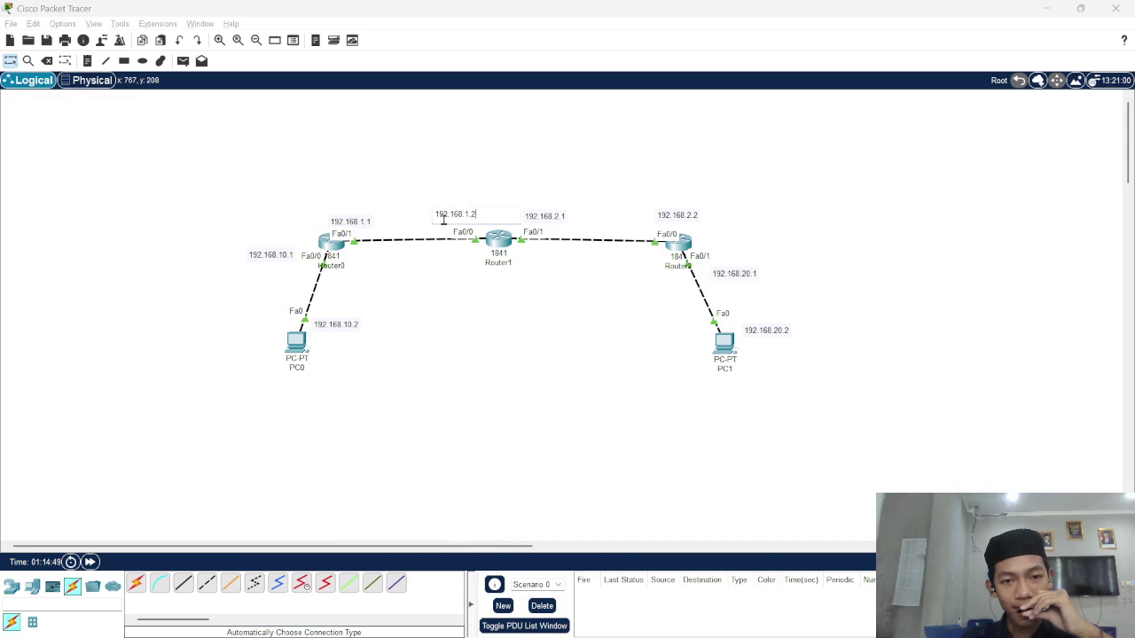
pyautogui.moveTo(474, 213); pyautogui.dragTo(421, 213)
pyautogui.press('Delete')
pyautogui.click(468, 294)
pyautogui.hotkey('ctrl', 'z')
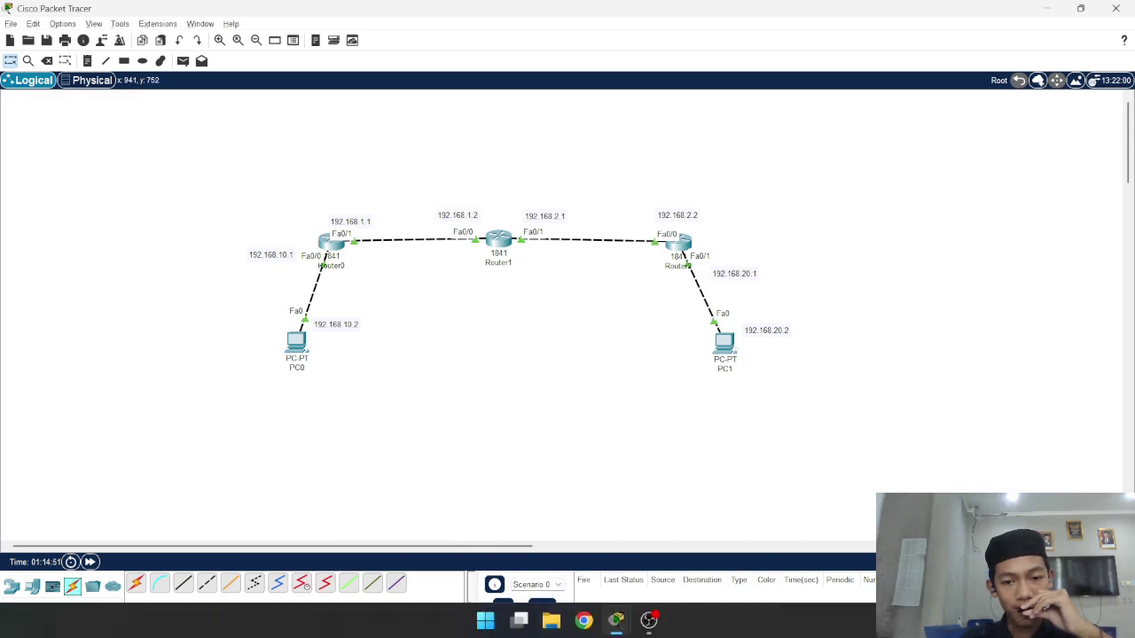
# Step: Return to Router0's command line and execute the pending static route command for network 192.168.2.0
pyautogui.moveTo(616, 620)
pyautogui.click(629, 560)
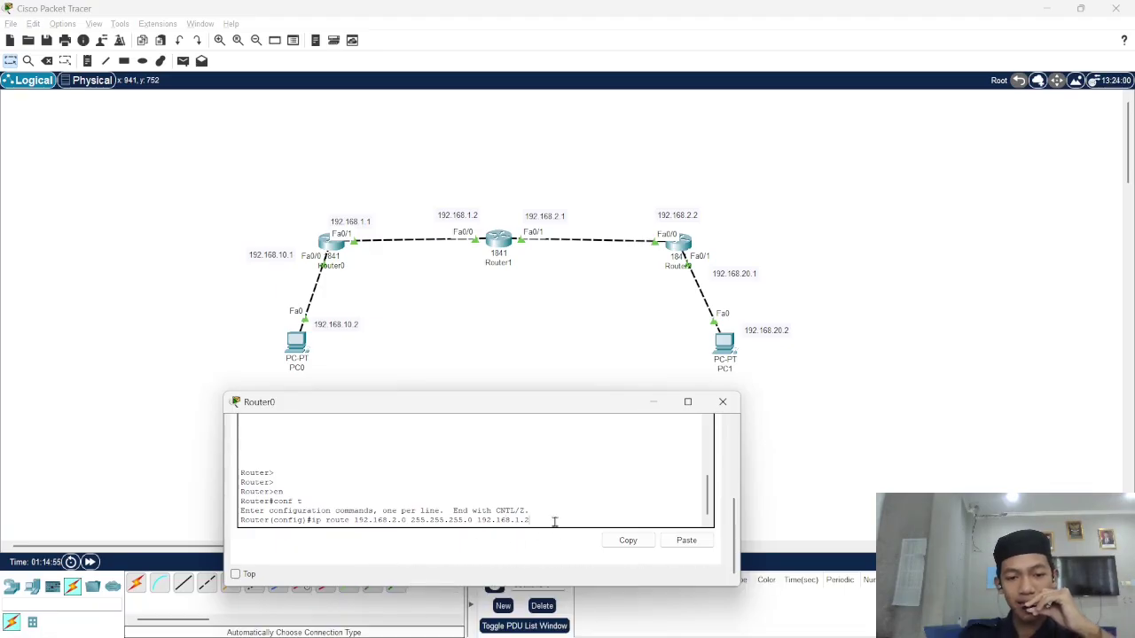
pyautogui.press('Return')
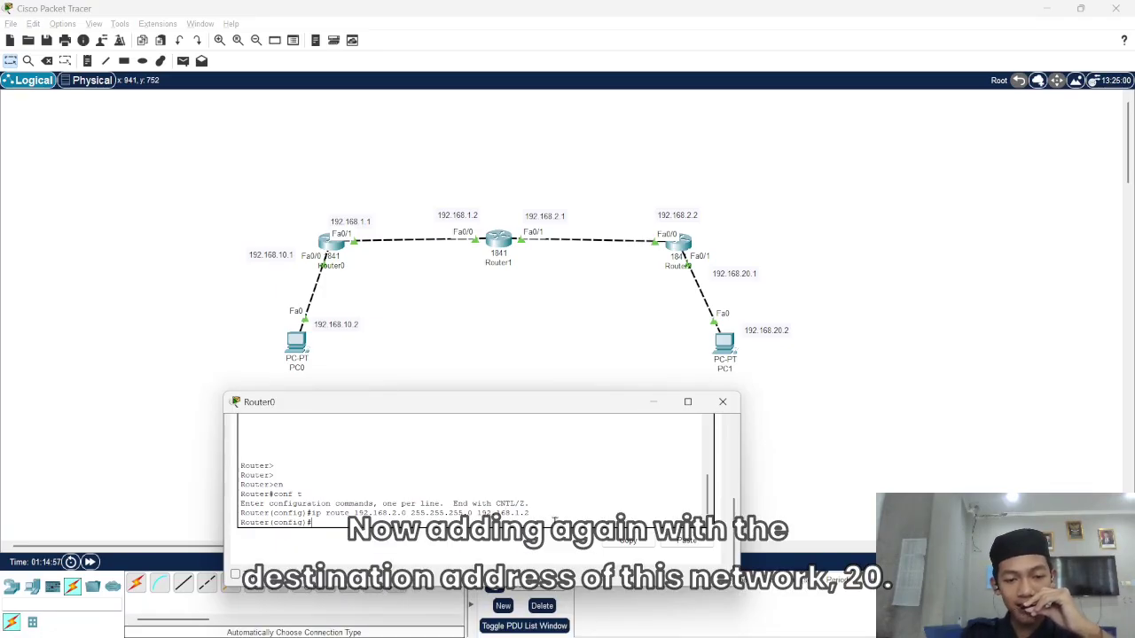
# Step: Add a static route on Router0 to network 192.168.20.0 with mask 255.255.255.0 and next hop 192.168.1.2
pyautogui.click(745, 279)
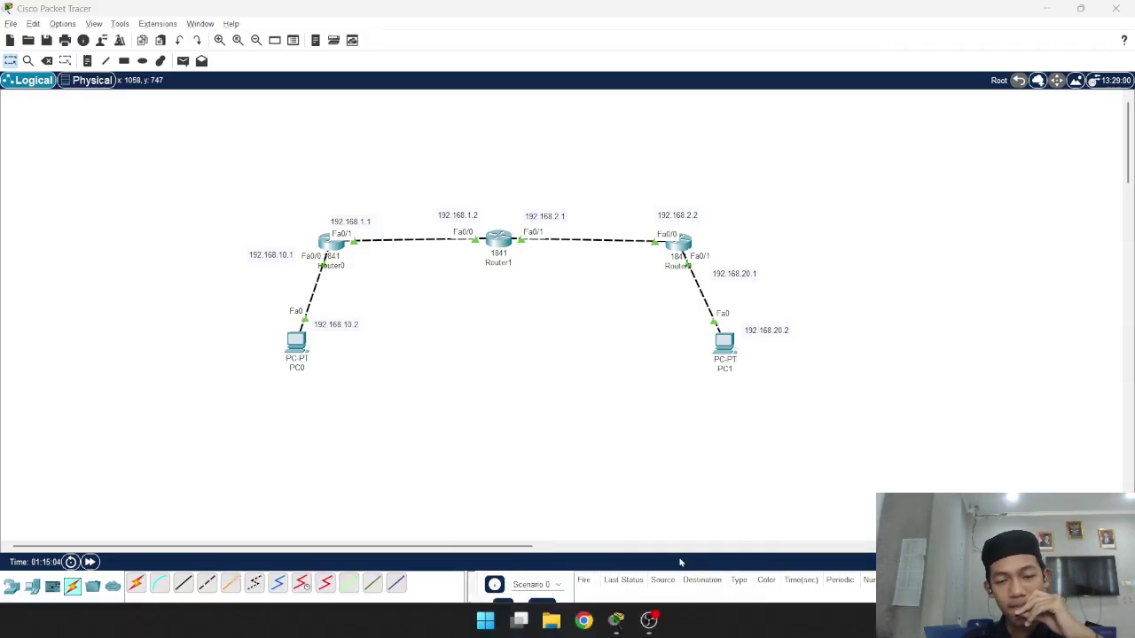
pyautogui.hotkey('alt', 'Tab')
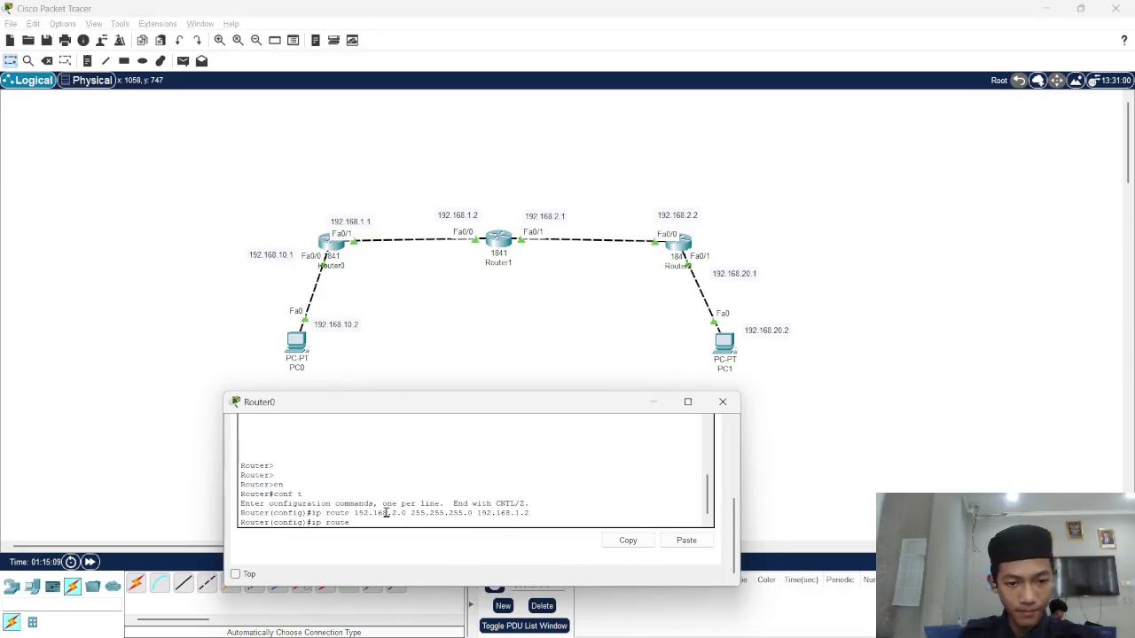
pyautogui.write('192.168')
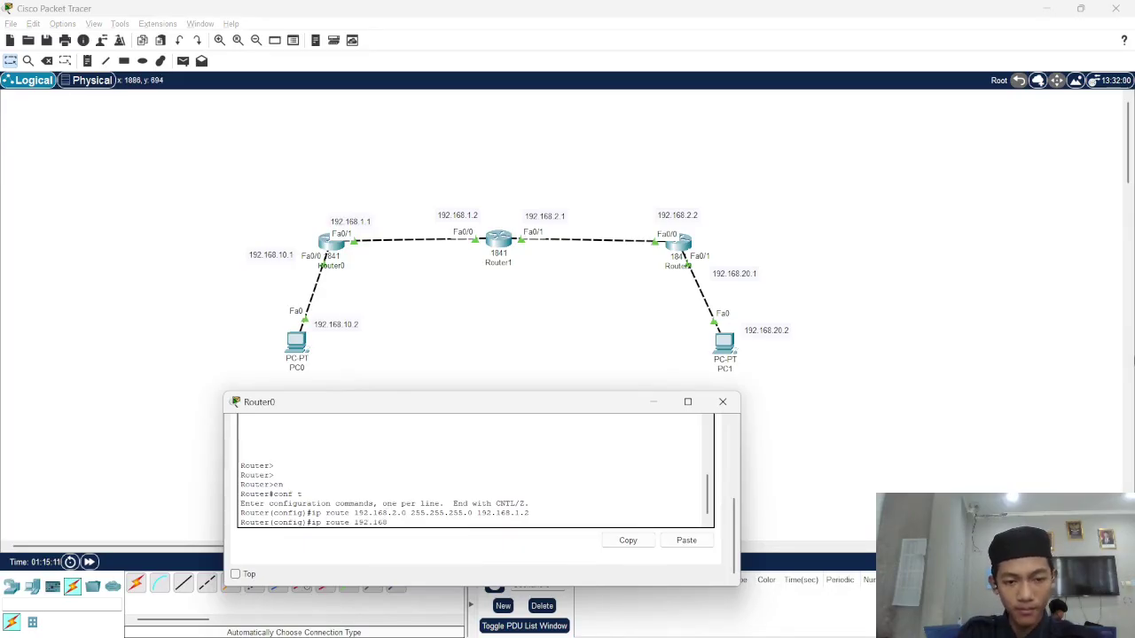
pyautogui.write('.20.0 255.255.255.0 192.168.1.2')
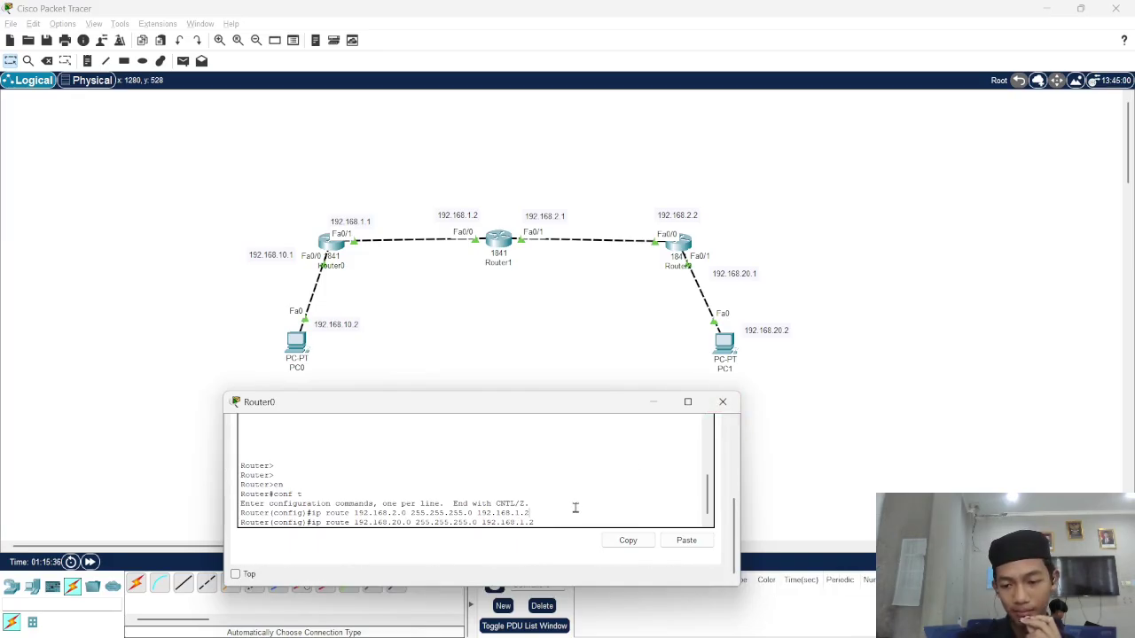
pyautogui.press('Return')
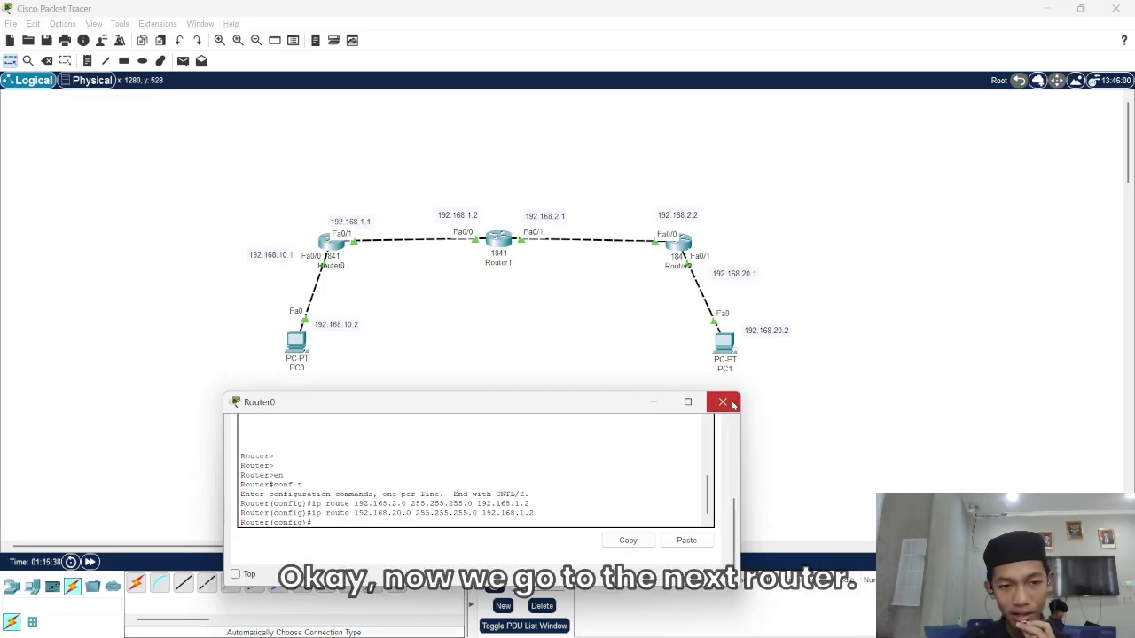
# Step: Close the Router0 window and open Router1's command line, placing its window below the routers with the console's end in view
pyautogui.click(731, 404)
pyautogui.click(499, 238)
pyautogui.moveTo(568, 145); pyautogui.dragTo(457, 305)
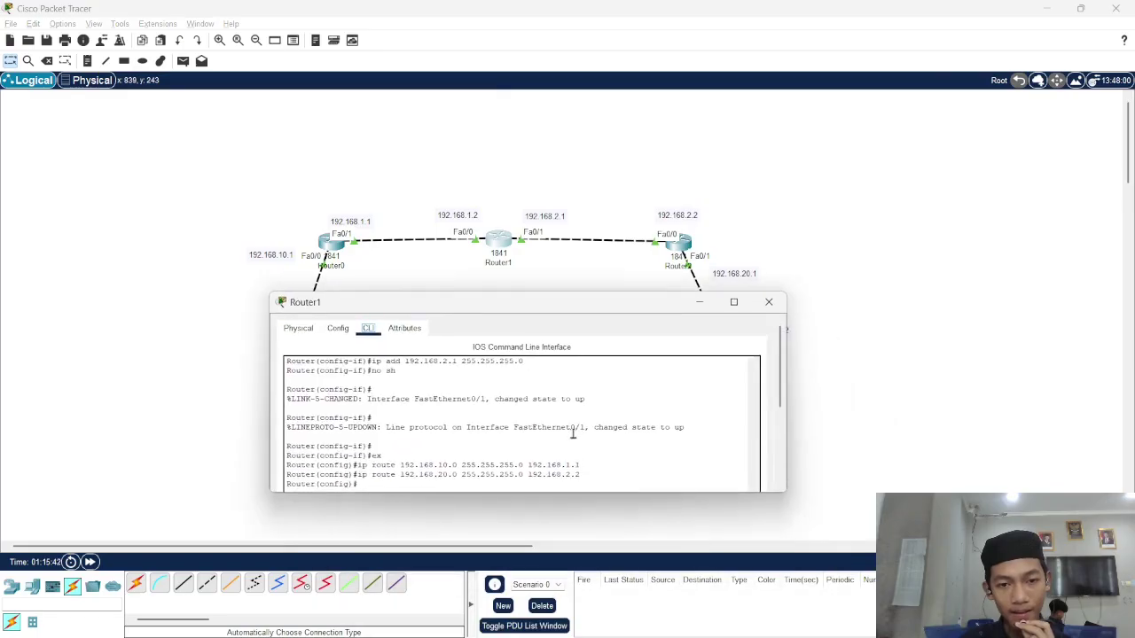
pyautogui.scroll(5, 575, 434)
pyautogui.moveTo(779, 368); pyautogui.dragTo(747, 495)
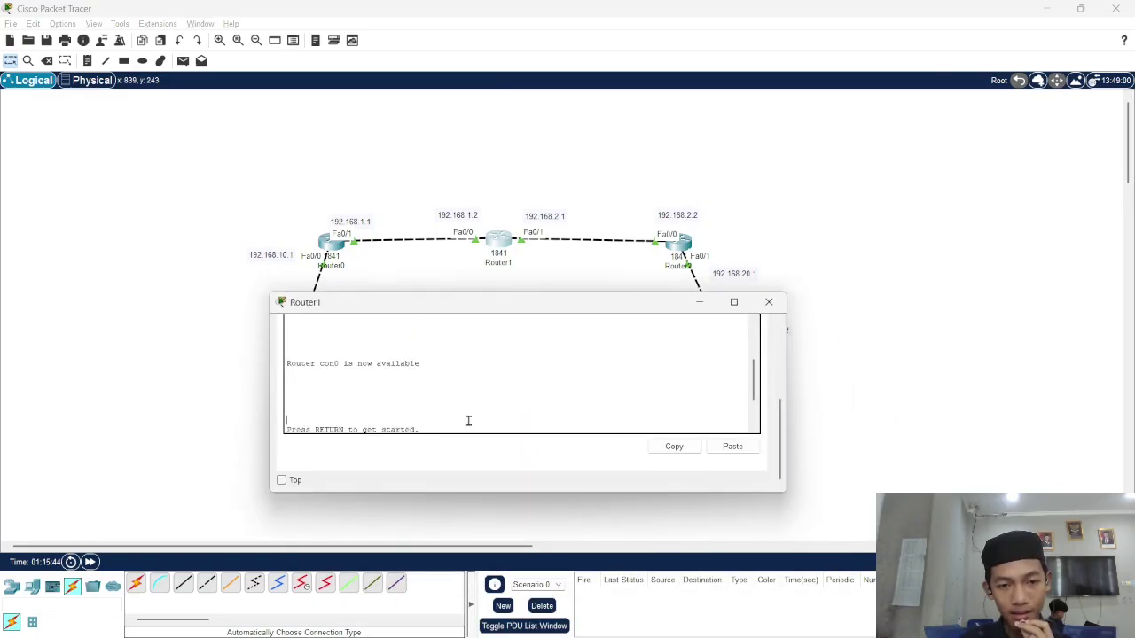
# Step: Start Router1's console session and enter privileged mode, followed by global configuration mode
pyautogui.click(459, 393)
pyautogui.press('Return')
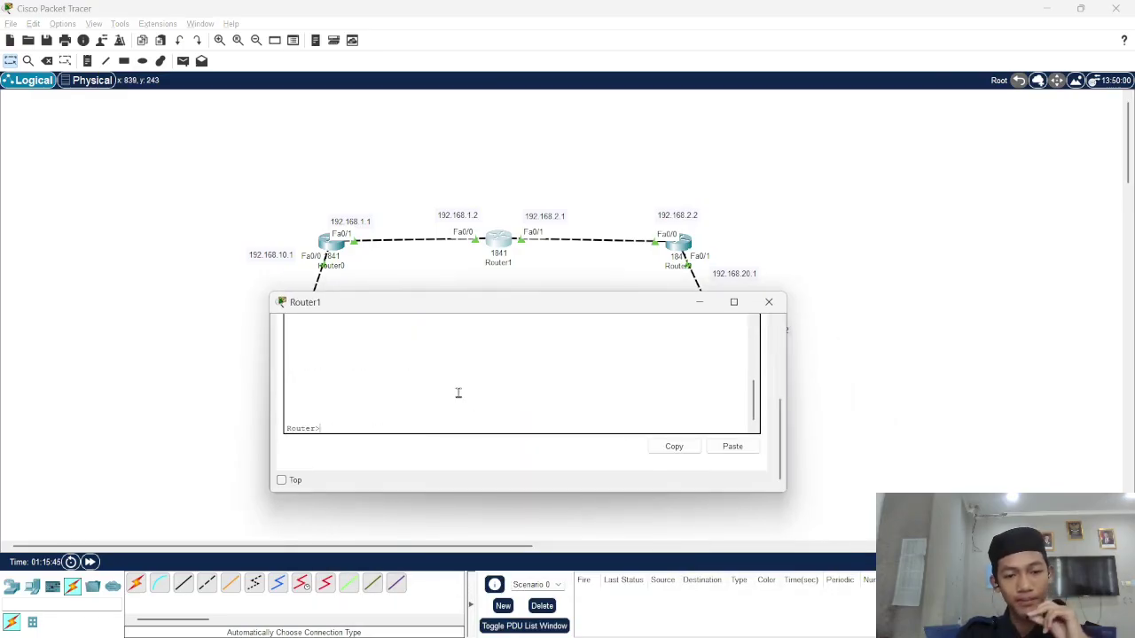
pyautogui.write('en')
pyautogui.press('Return')
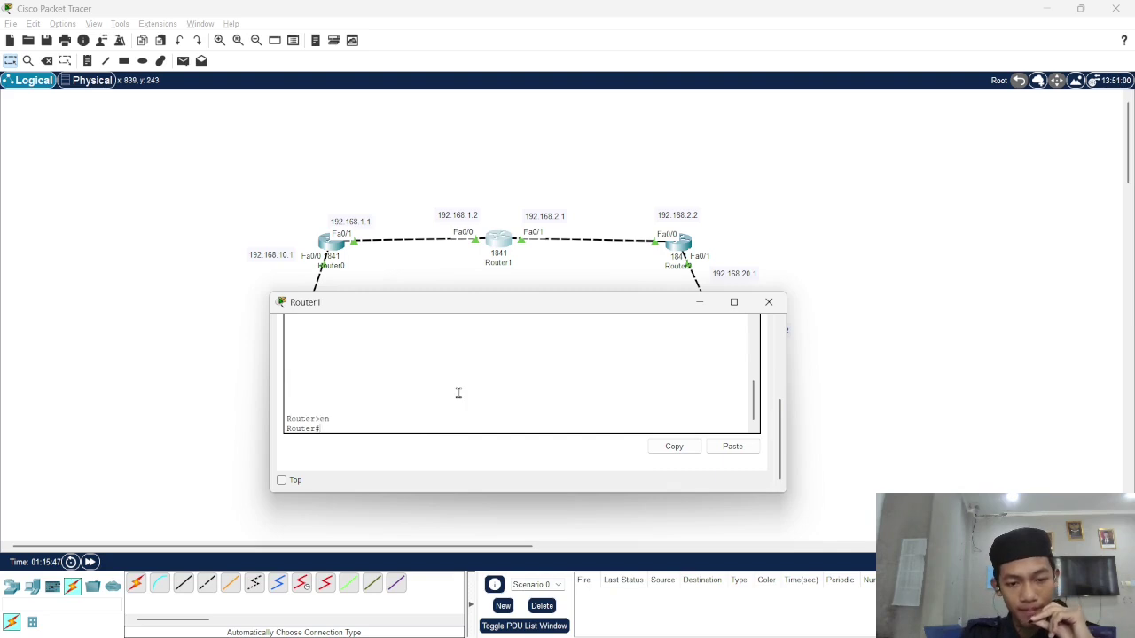
pyautogui.write('conf t')
pyautogui.press('Return')
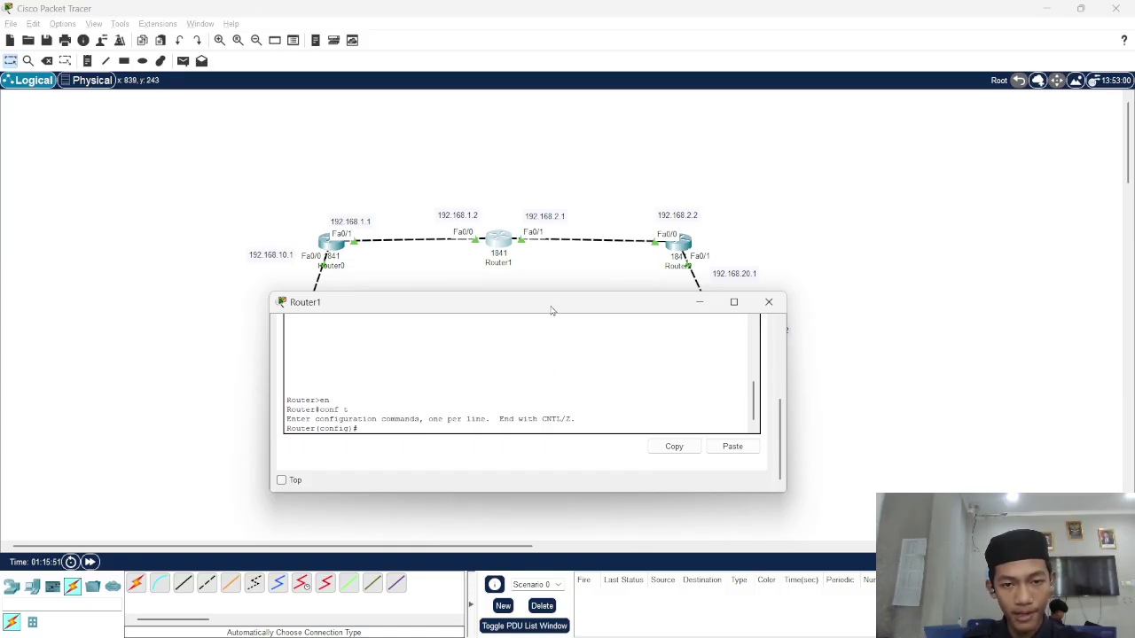
# Step: Move Router1's window below the PCs and add a static route to network 192.168.10.0, mask 255.255.255.0, next hop 192.168.1.1
pyautogui.moveTo(554, 311); pyautogui.dragTo(555, 418)
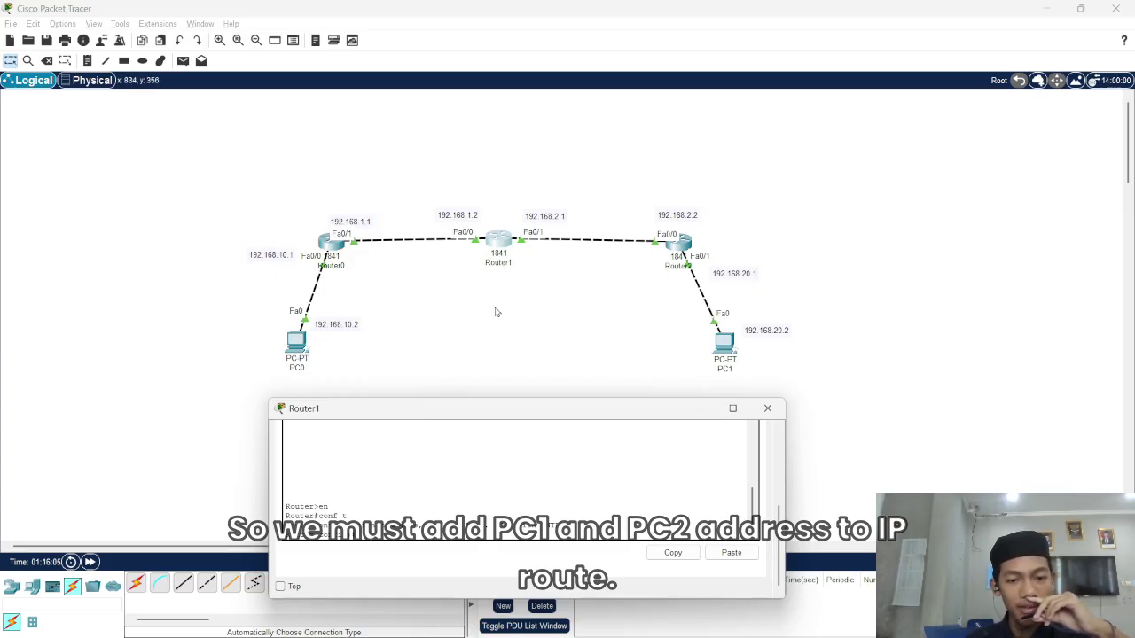
pyautogui.write('r')
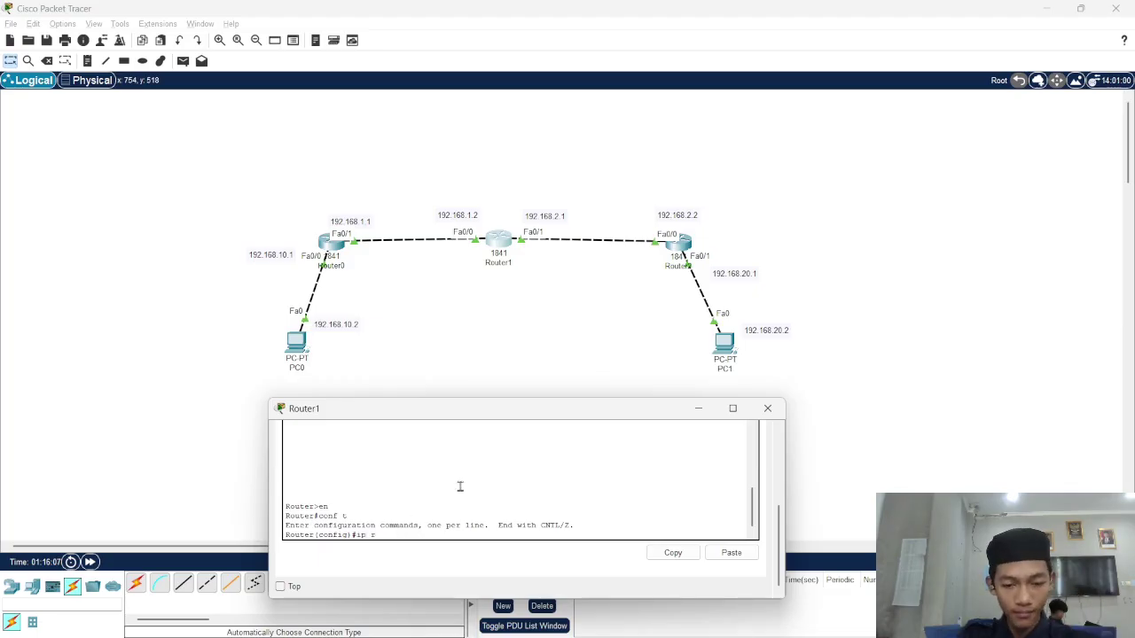
pyautogui.write('oute 192.')
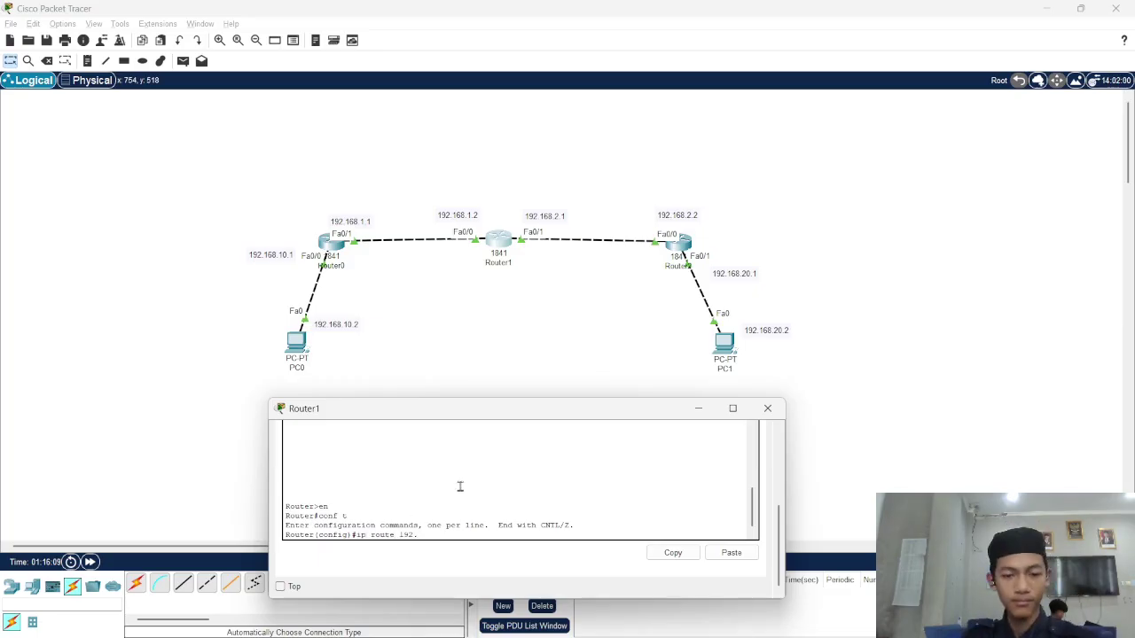
pyautogui.write('168.')
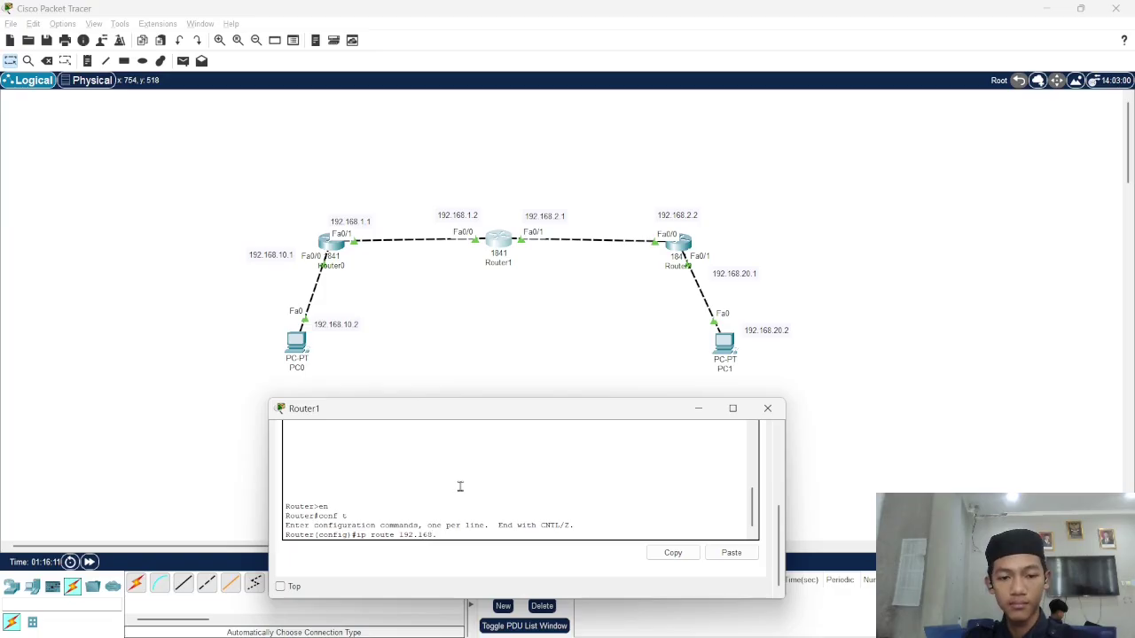
pyautogui.write('10.0 255.255.255.0 192.168.1.1')
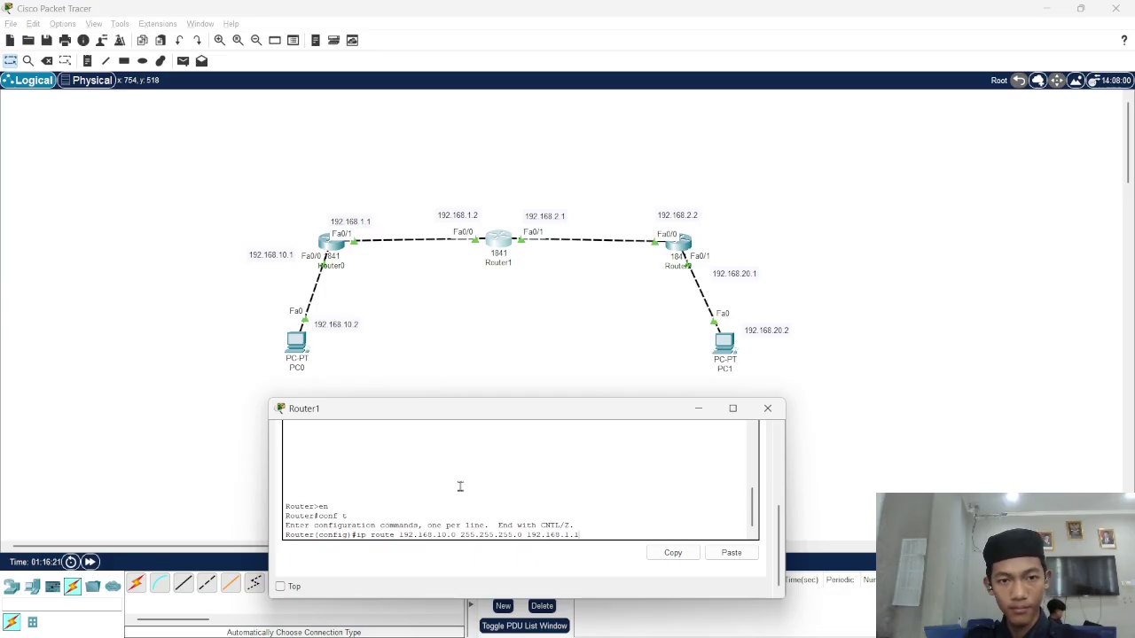
pyautogui.press('Return')
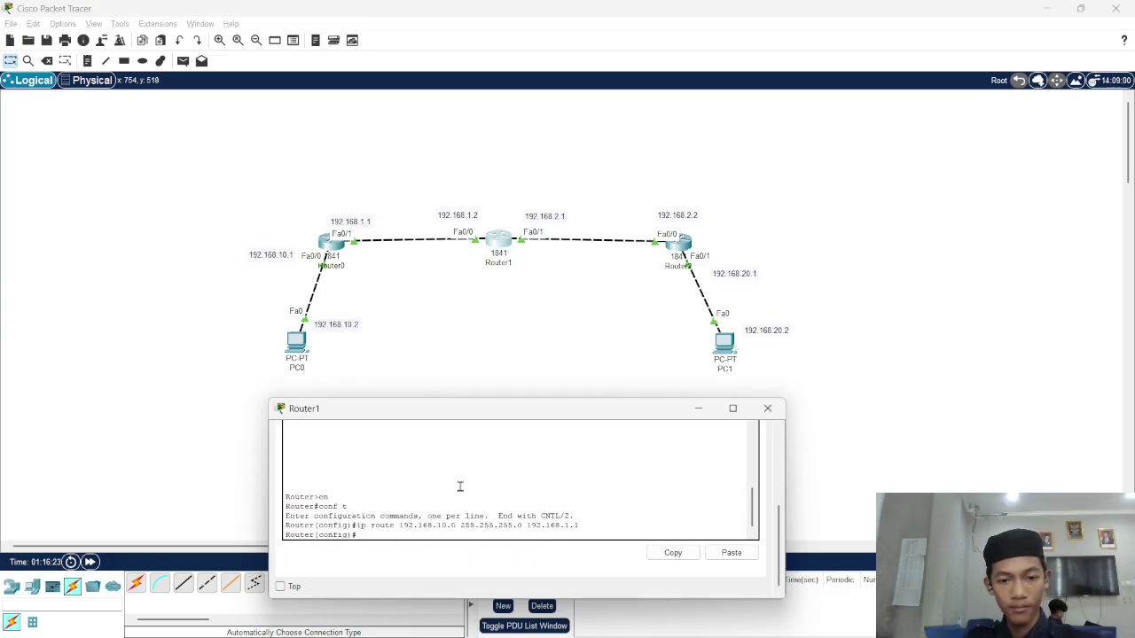
# Step: Add a static route on Router1 to network 192.168.20.0 with mask 255.255.255.0 and next hop 192.168.2.2
pyautogui.write('ip rou')
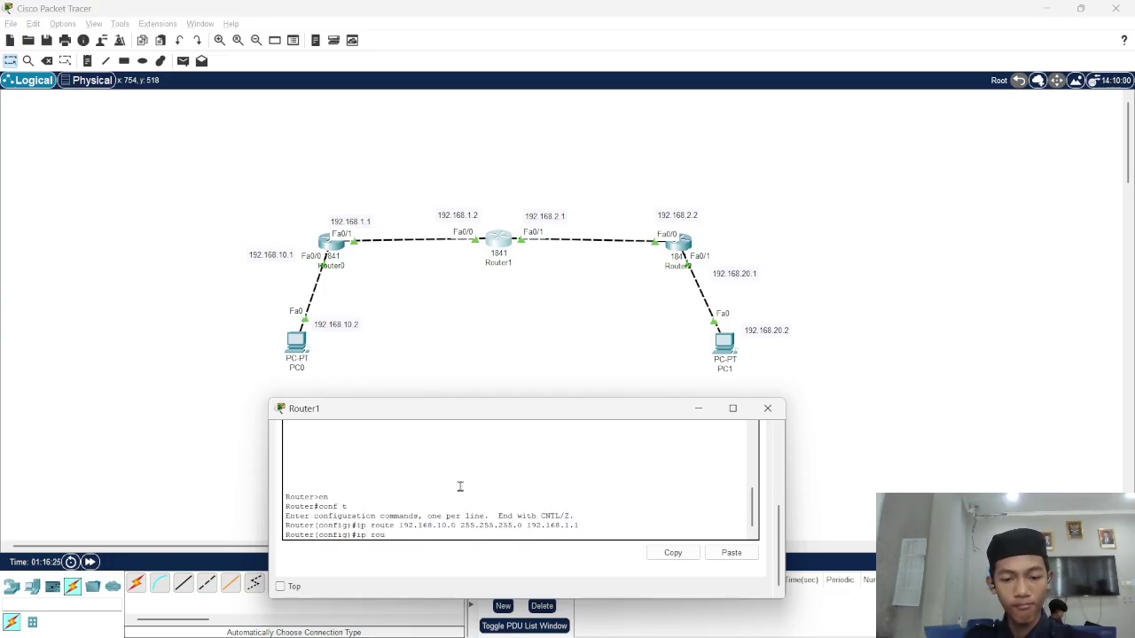
pyautogui.write('te 192.168.20.0 25')
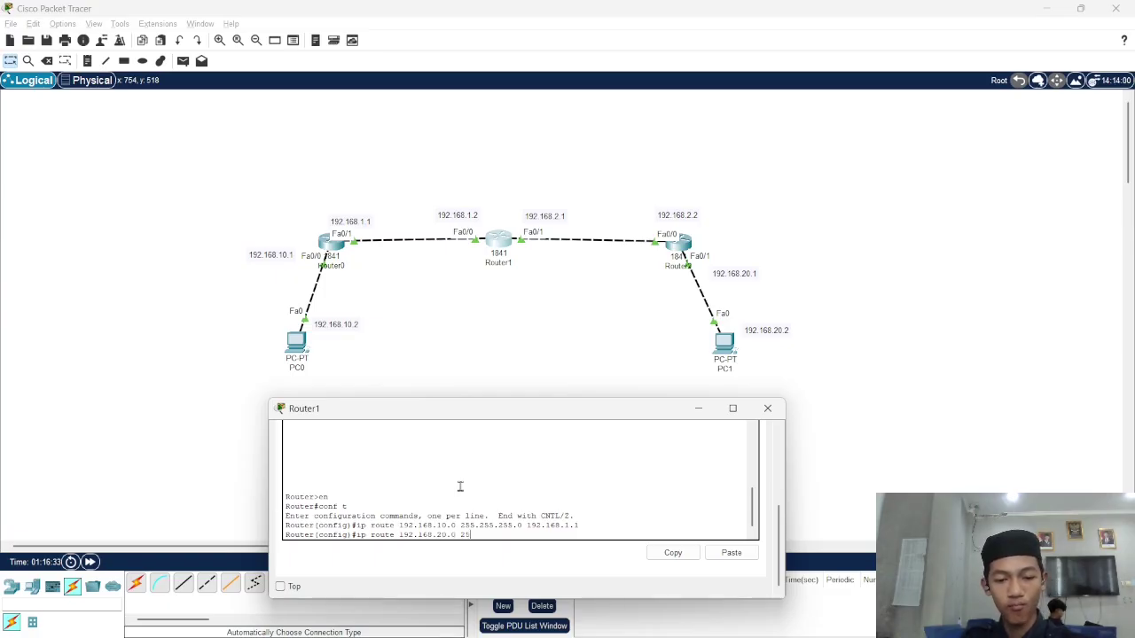
pyautogui.write('.0 1')
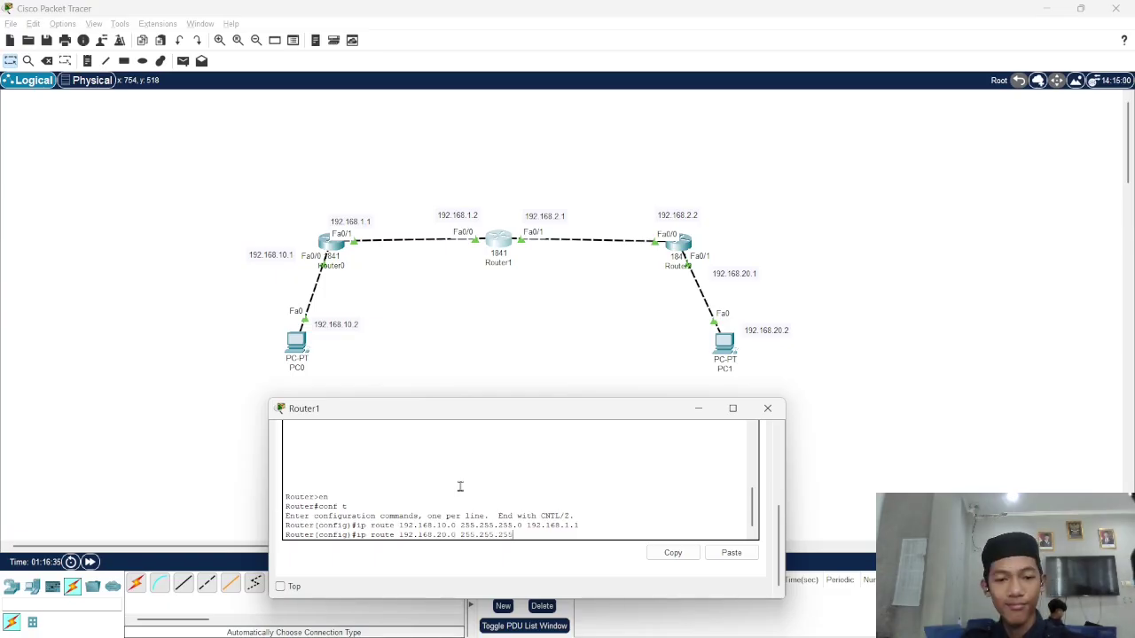
pyautogui.write('92.168.')
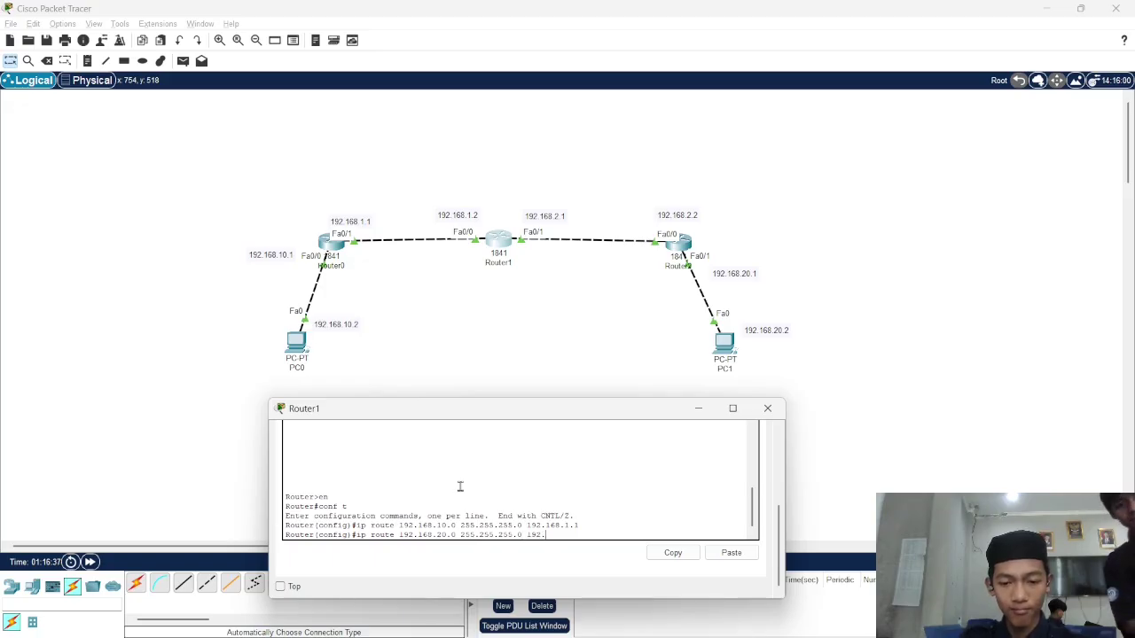
pyautogui.write('2.2')
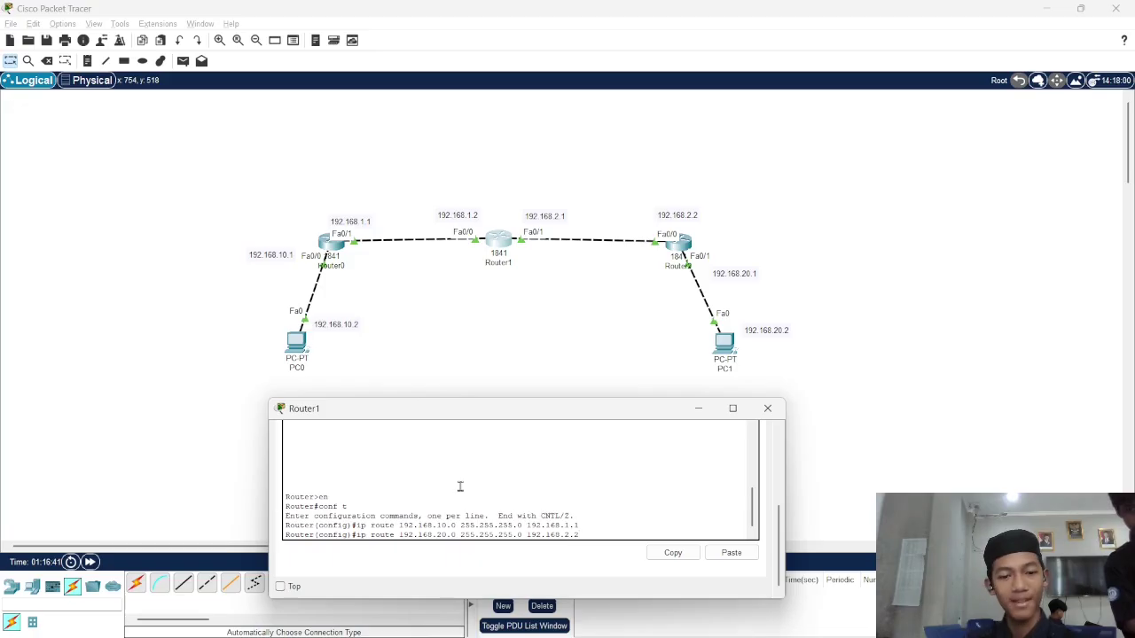
pyautogui.press('Return')
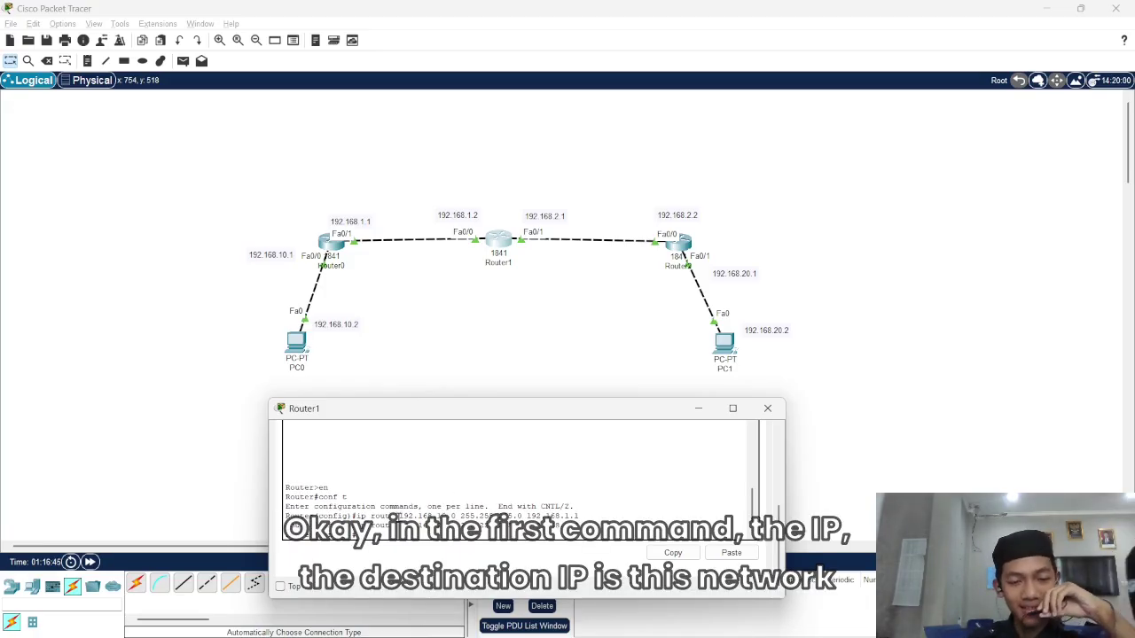
# Step: Examine the destination, mask and next hop in Router1's two route commands and match the next hops to the topology's address labels
pyautogui.moveTo(396, 516); pyautogui.dragTo(456, 516)
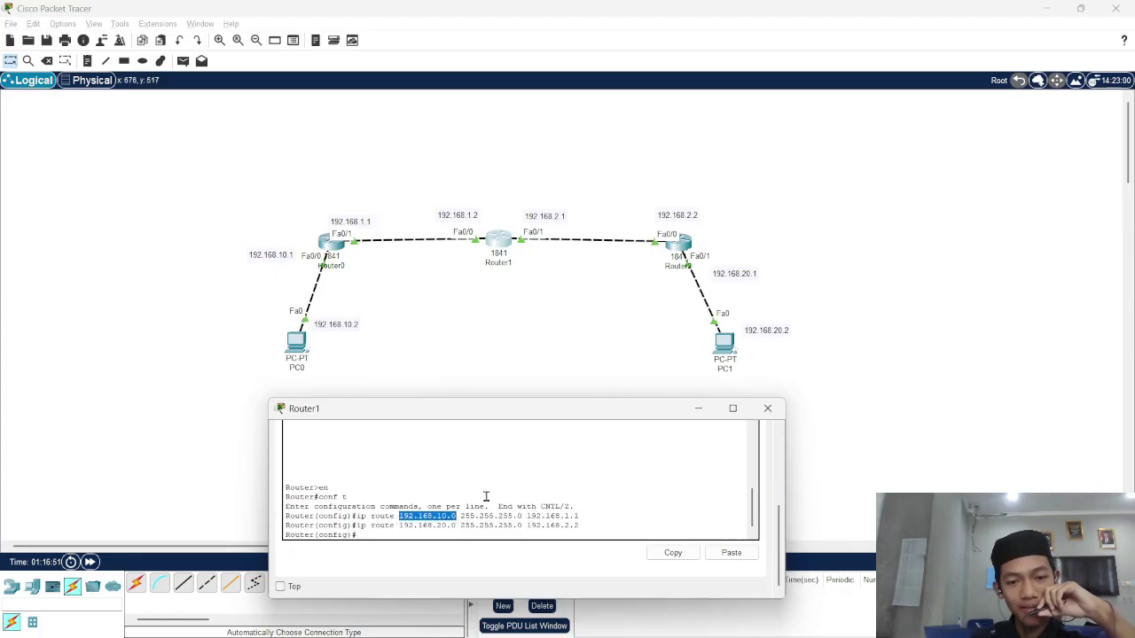
pyautogui.moveTo(460, 516); pyautogui.dragTo(582, 521)
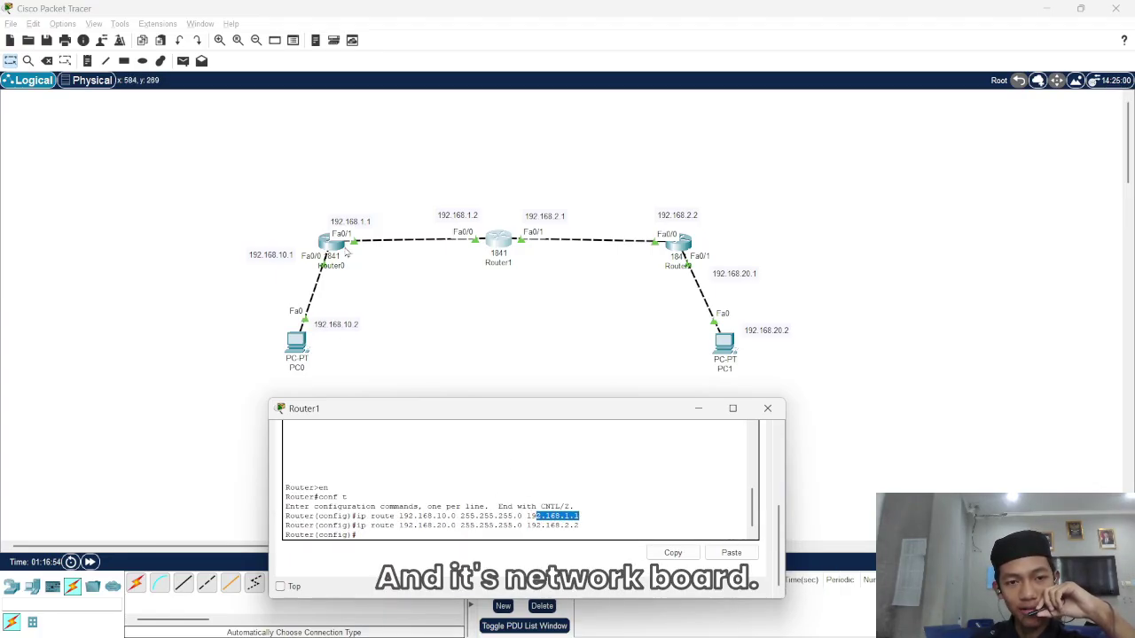
pyautogui.click(365, 228)
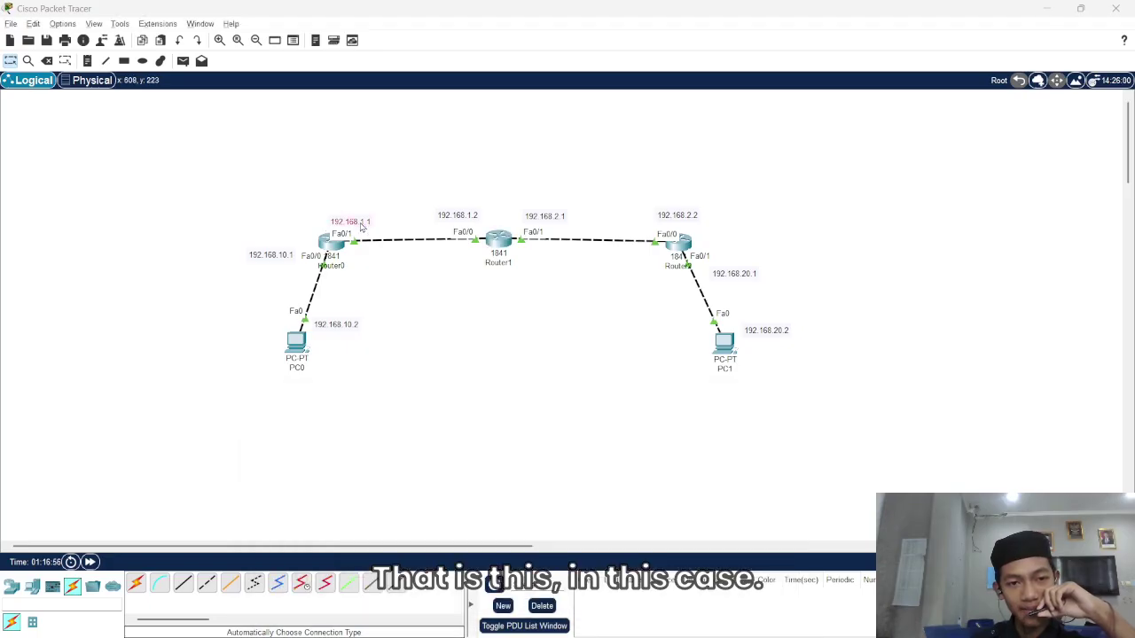
pyautogui.moveTo(620, 620)
pyautogui.click(696, 541)
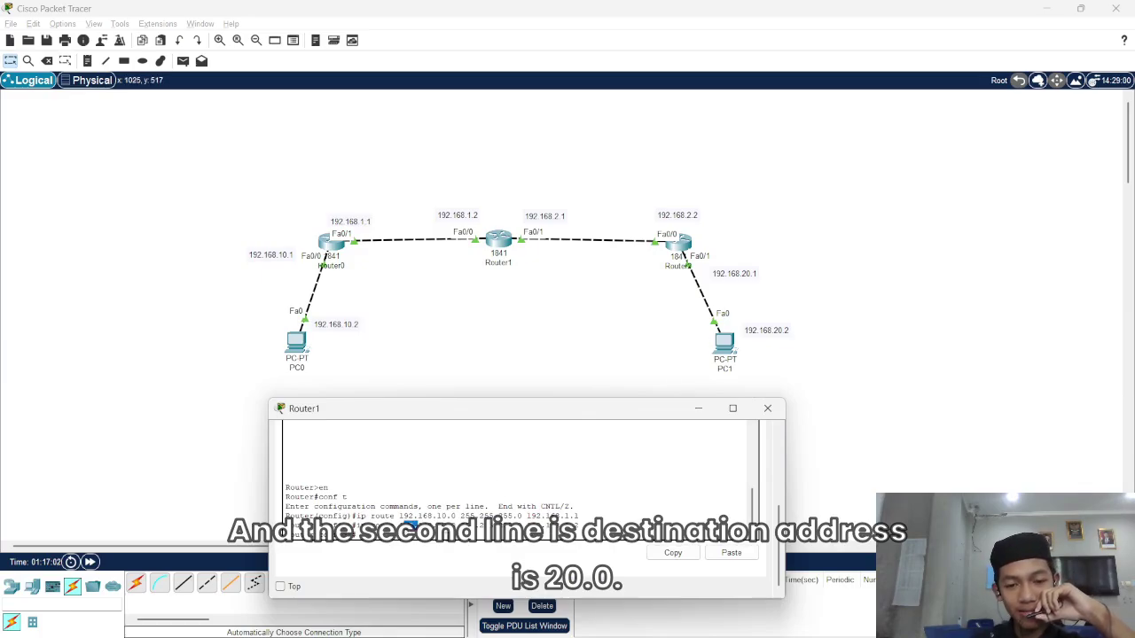
pyautogui.moveTo(466, 525); pyautogui.dragTo(578, 527)
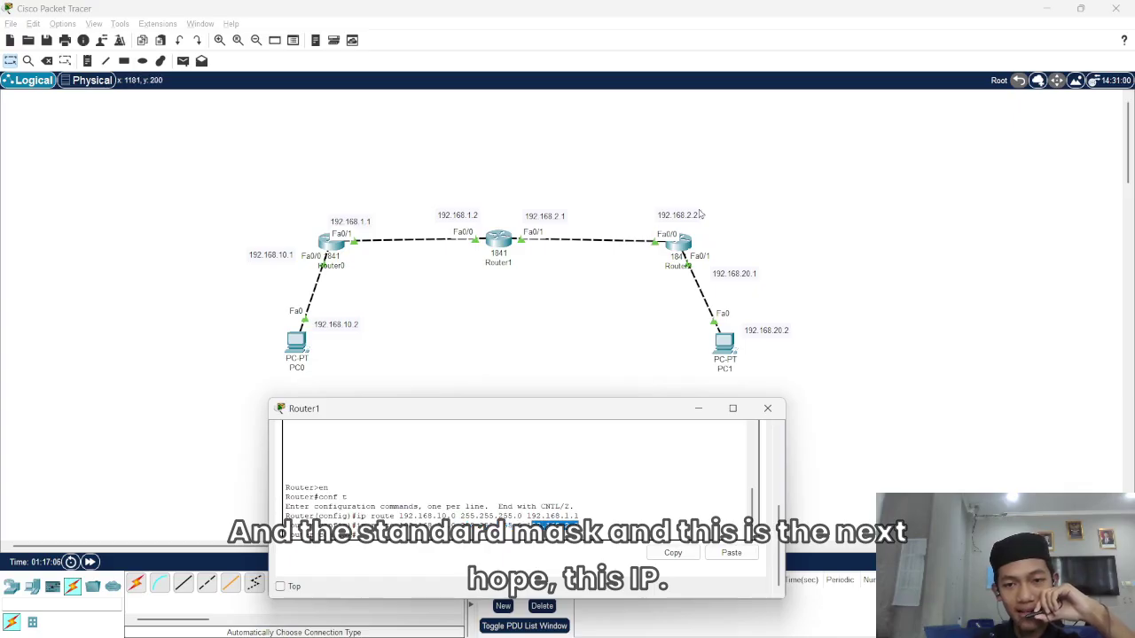
pyautogui.click(665, 216)
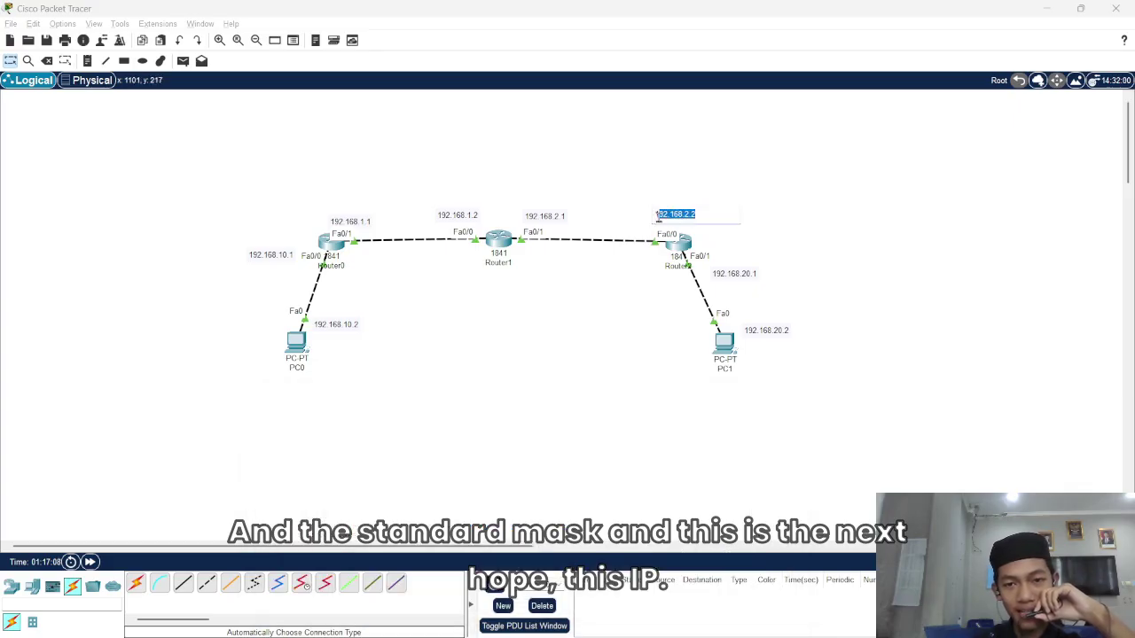
pyautogui.moveTo(699, 214); pyautogui.dragTo(654, 214)
pyautogui.click(607, 295)
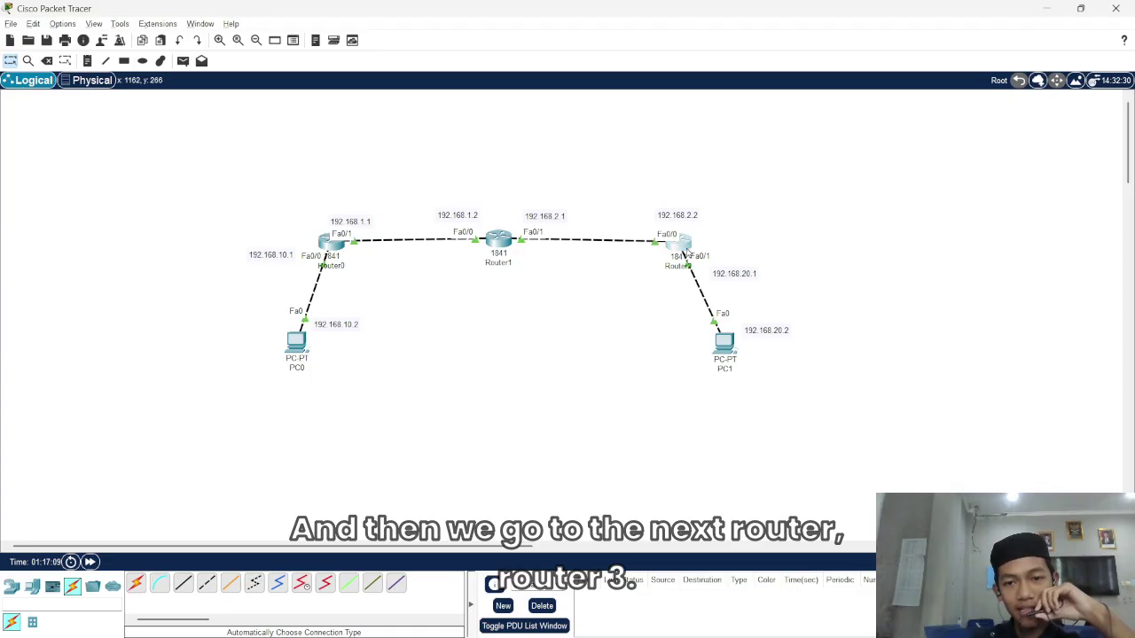
# Step: Open Router2's command line, place its window below the routers and enter global configuration mode
pyautogui.click(684, 253)
pyautogui.moveTo(632, 116); pyautogui.dragTo(523, 385)
pyautogui.scroll(-2, 795, 532)
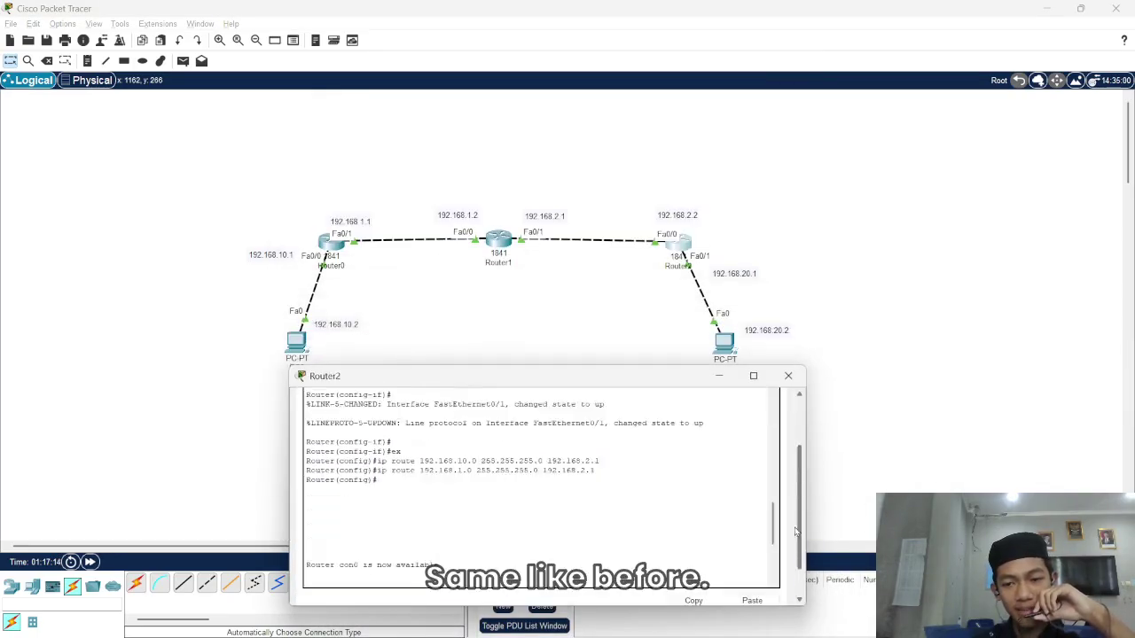
pyautogui.press('Return')
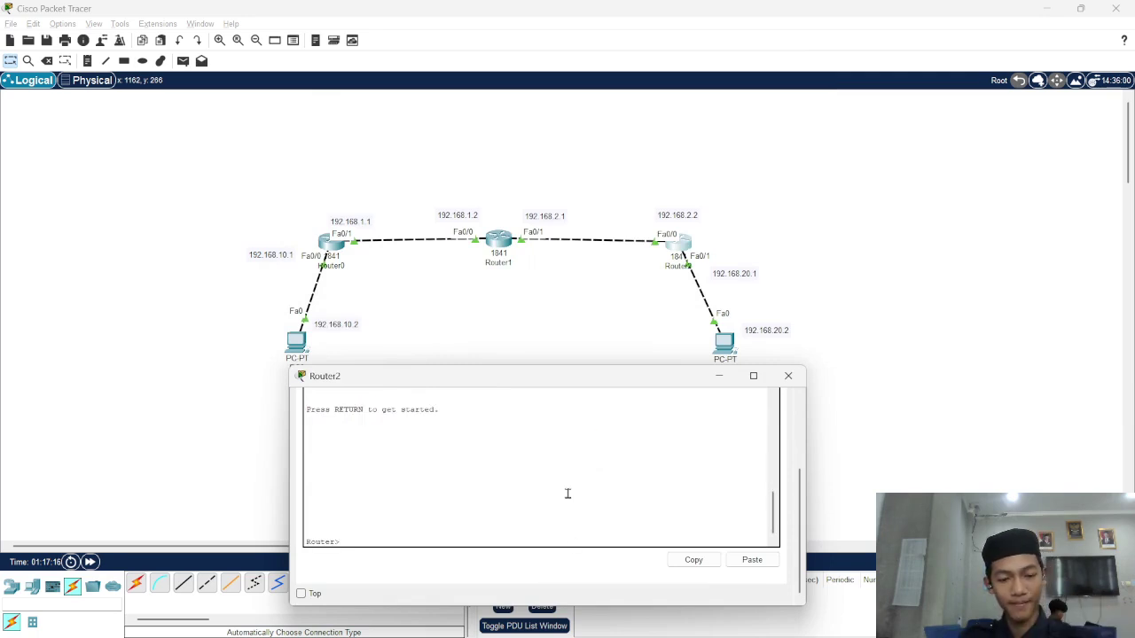
pyautogui.write('en')
pyautogui.press('Return')
pyautogui.write('conf t')
pyautogui.press('Return')
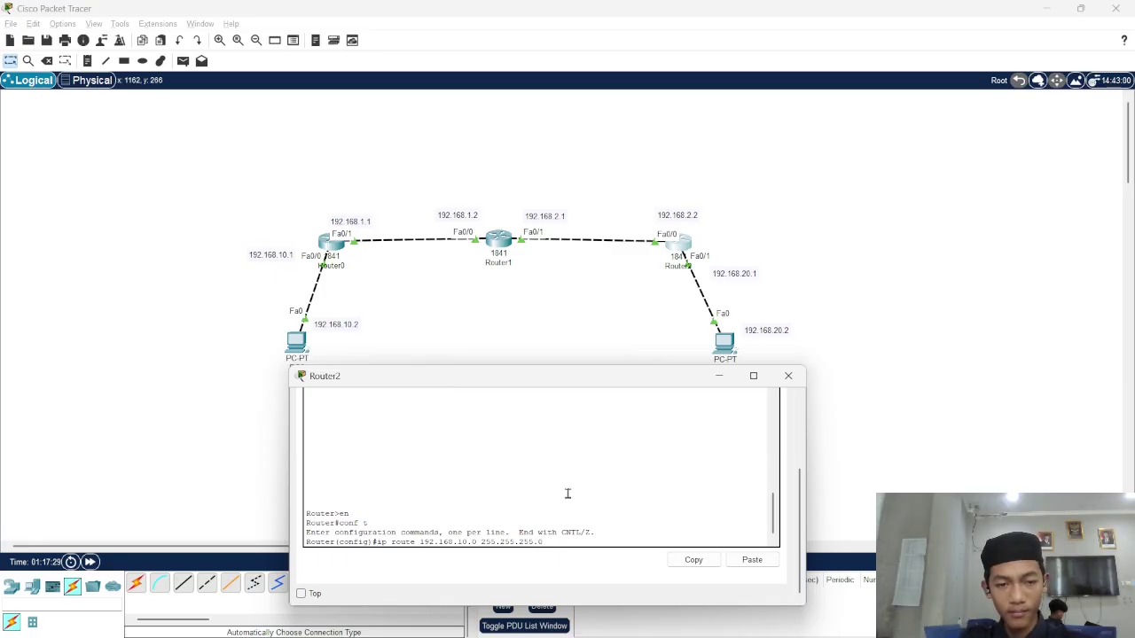
# Step: Add a static route on Router2 to network 192.168.10.0 with mask 255.255.255.0 and next hop 192.168.2.1
pyautogui.write('192.168.2.')
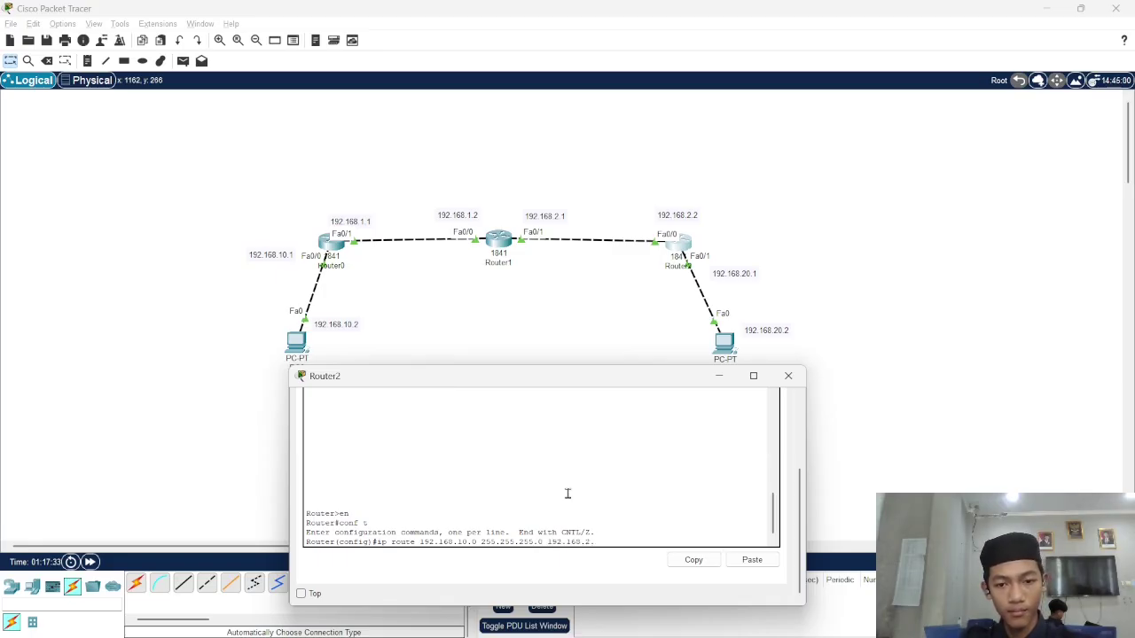
pyautogui.write('1')
pyautogui.press('Return')
# Step: Add a static route on Router2 to network 192.168.1.0 with mask 255.255.255.0 and next hop 192.168.2.1
pyautogui.write('ip')
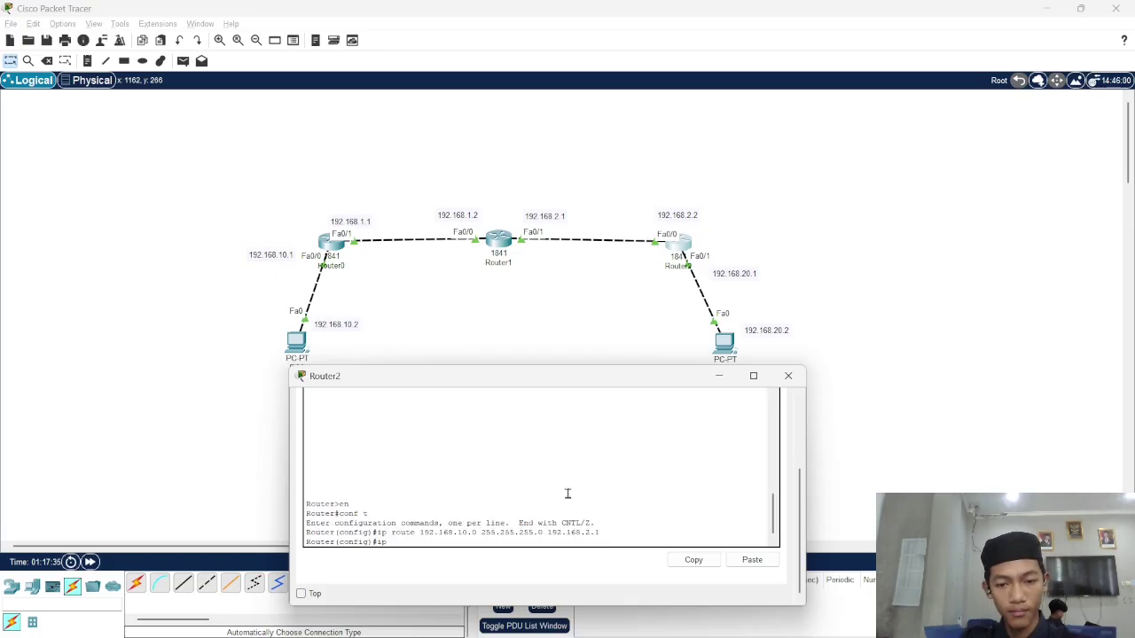
pyautogui.write(' route 192.168.1.0')
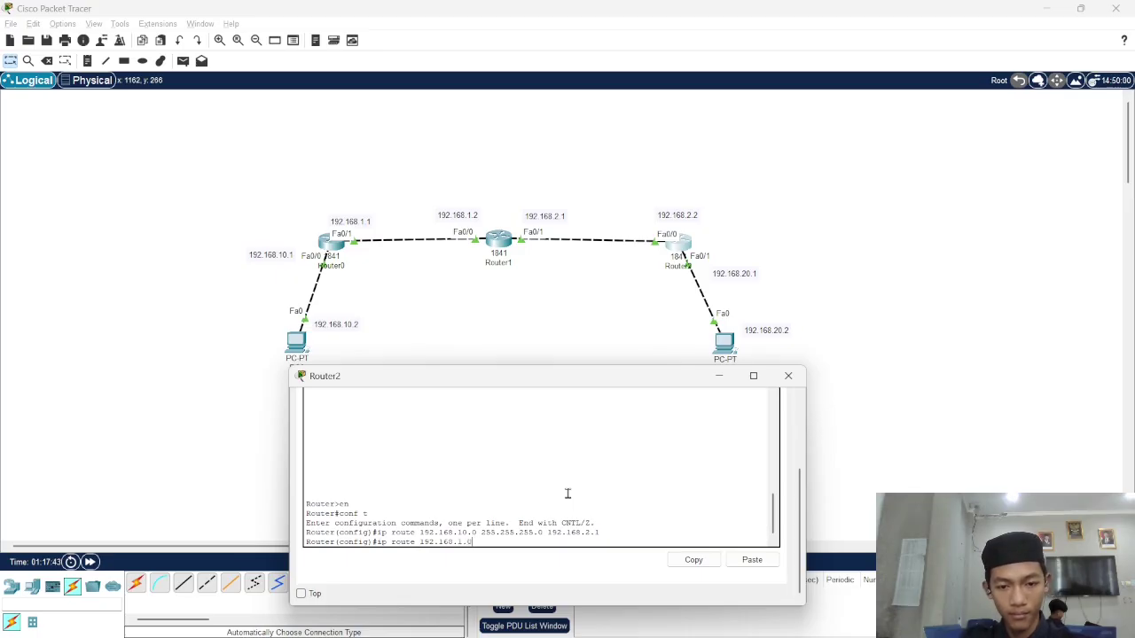
pyautogui.write('255.255.255')
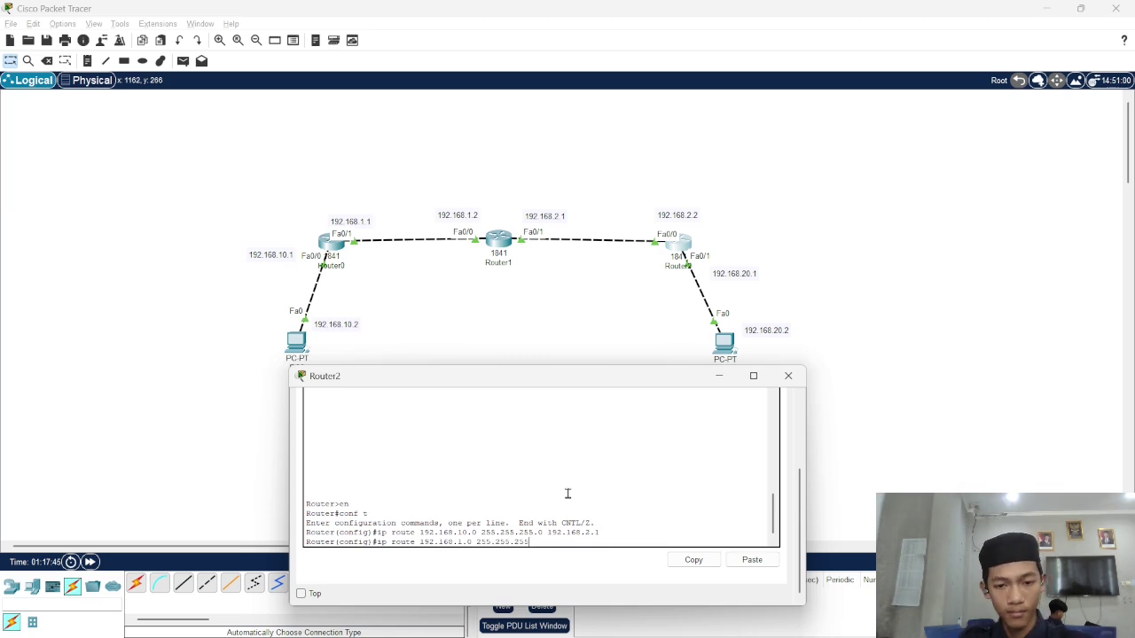
pyautogui.write('.0 192.168')
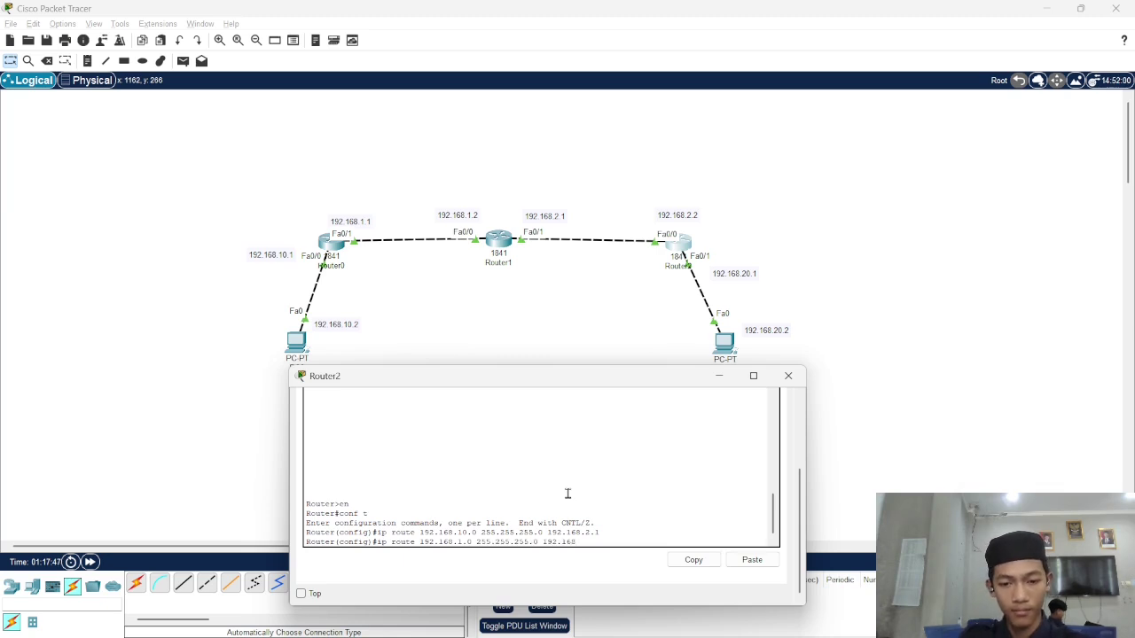
pyautogui.write('.2.1')
pyautogui.press('Return')
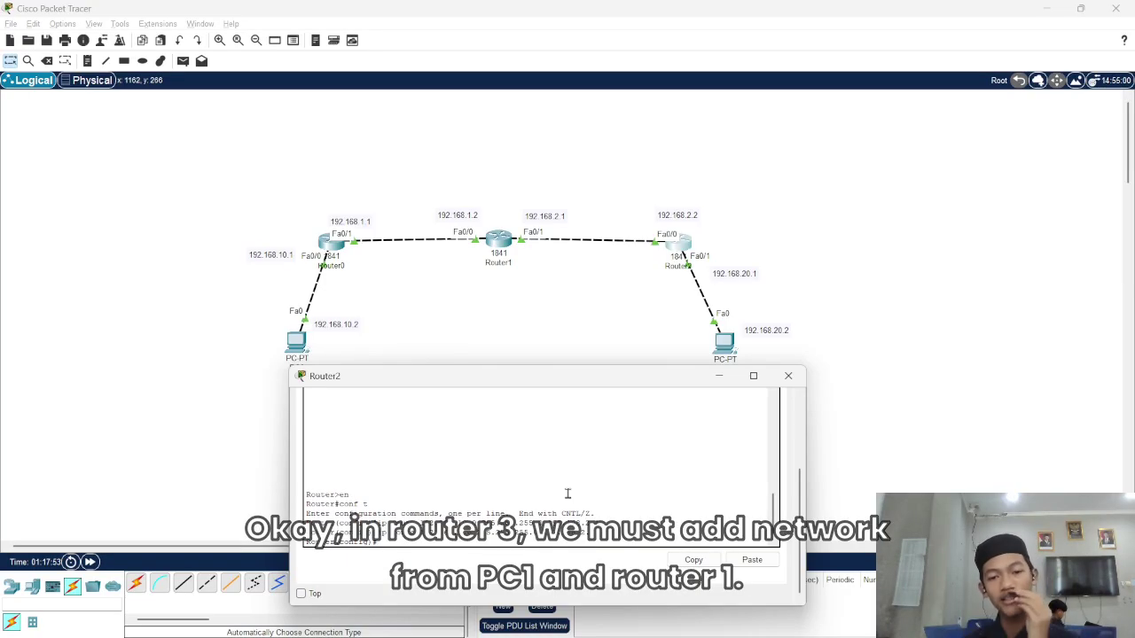
# Step: Move the Router2 window clear of the PCs and review its two static route commands against the topology
pyautogui.moveTo(581, 384); pyautogui.dragTo(579, 396)
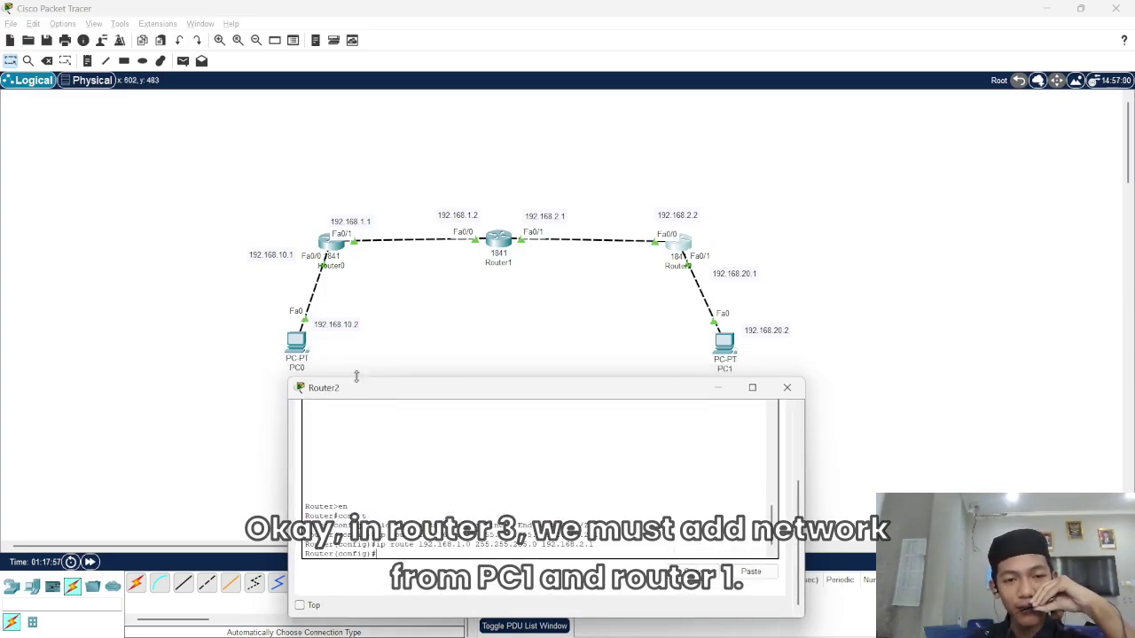
pyautogui.moveTo(347, 388); pyautogui.dragTo(359, 403)
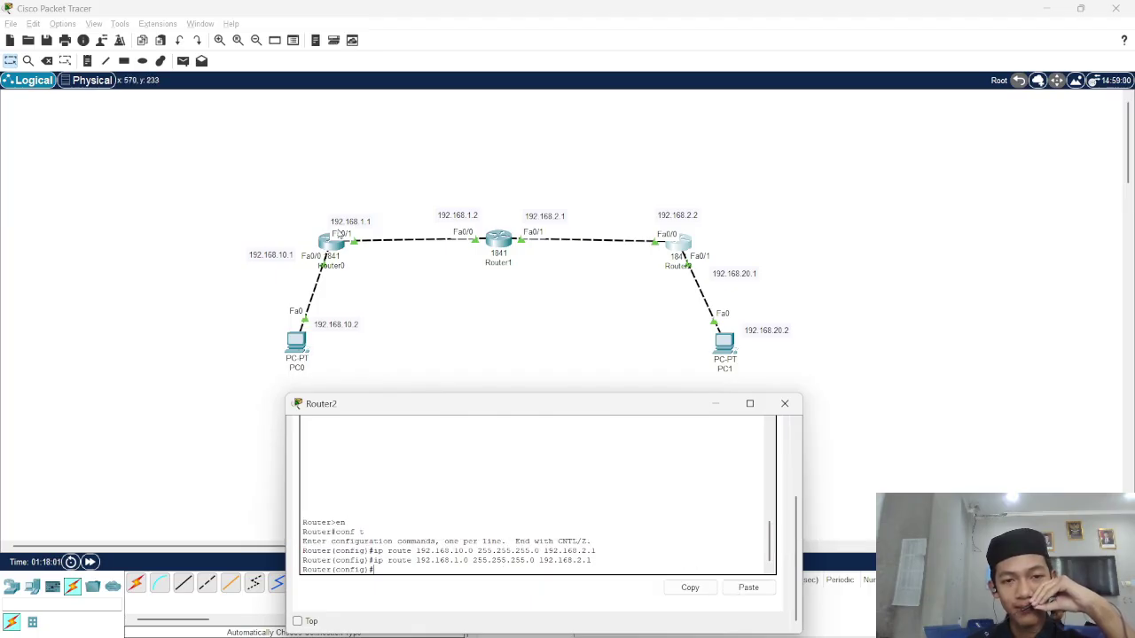
pyautogui.moveTo(599, 562); pyautogui.dragTo(313, 552)
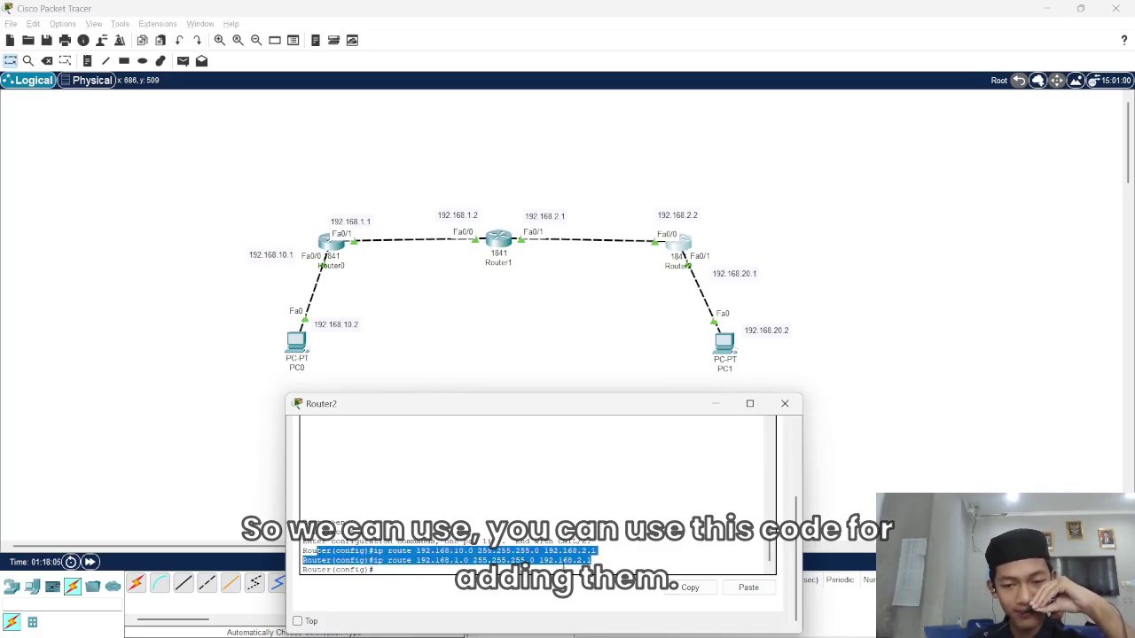
pyautogui.click(375, 570)
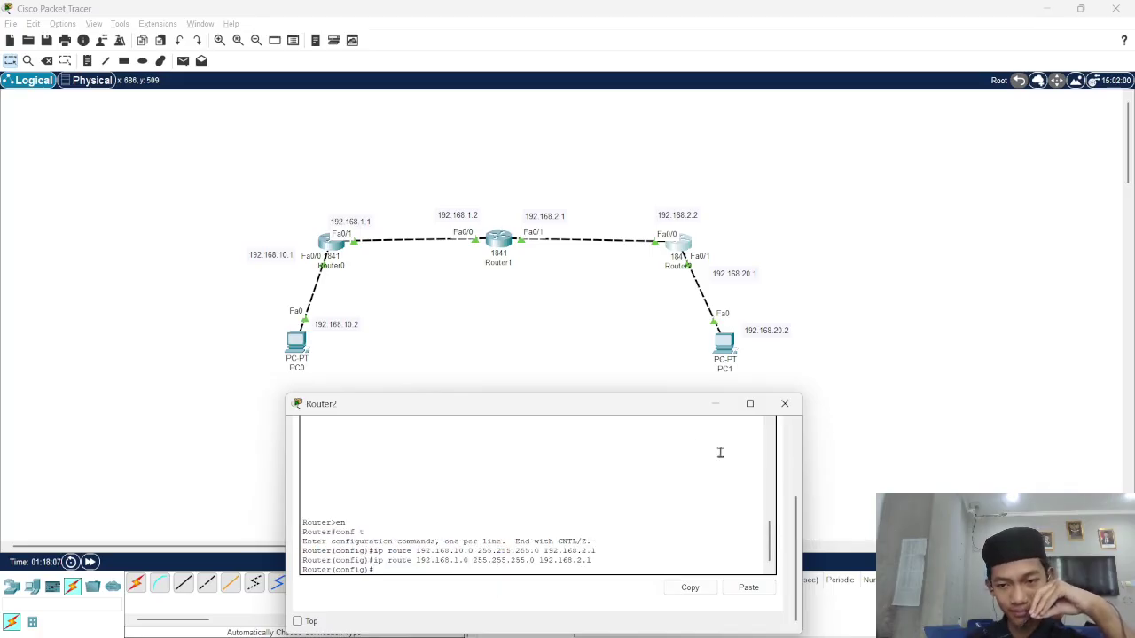
# Step: Bring the main topology workspace to the front and activate the simple PDU tool for a connectivity test
pyautogui.click(649, 620)
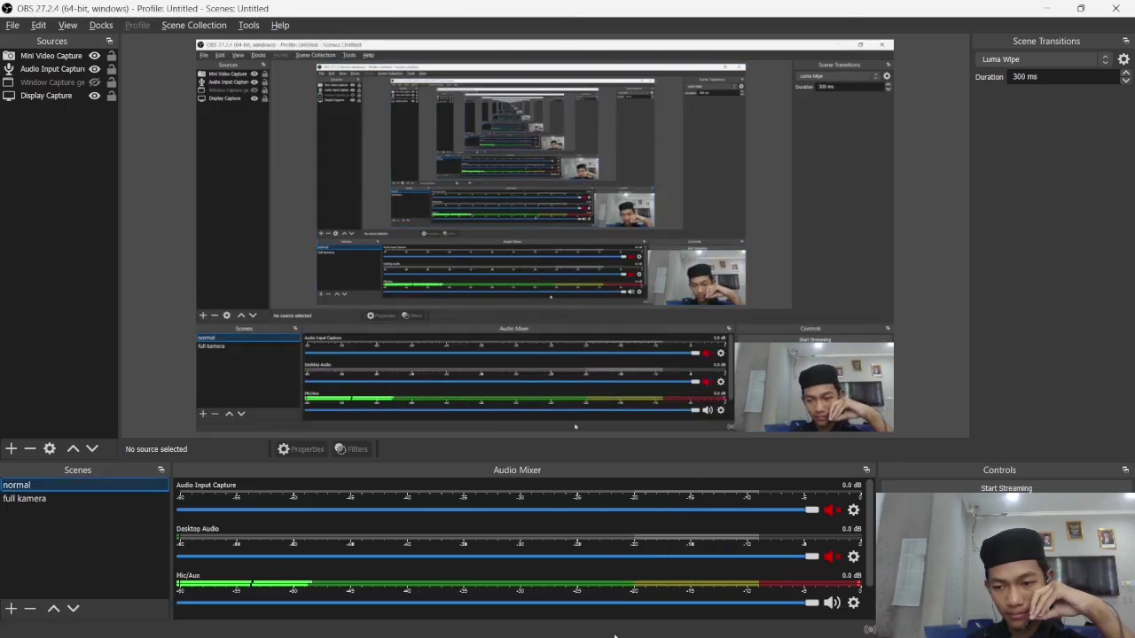
pyautogui.moveTo(616, 620)
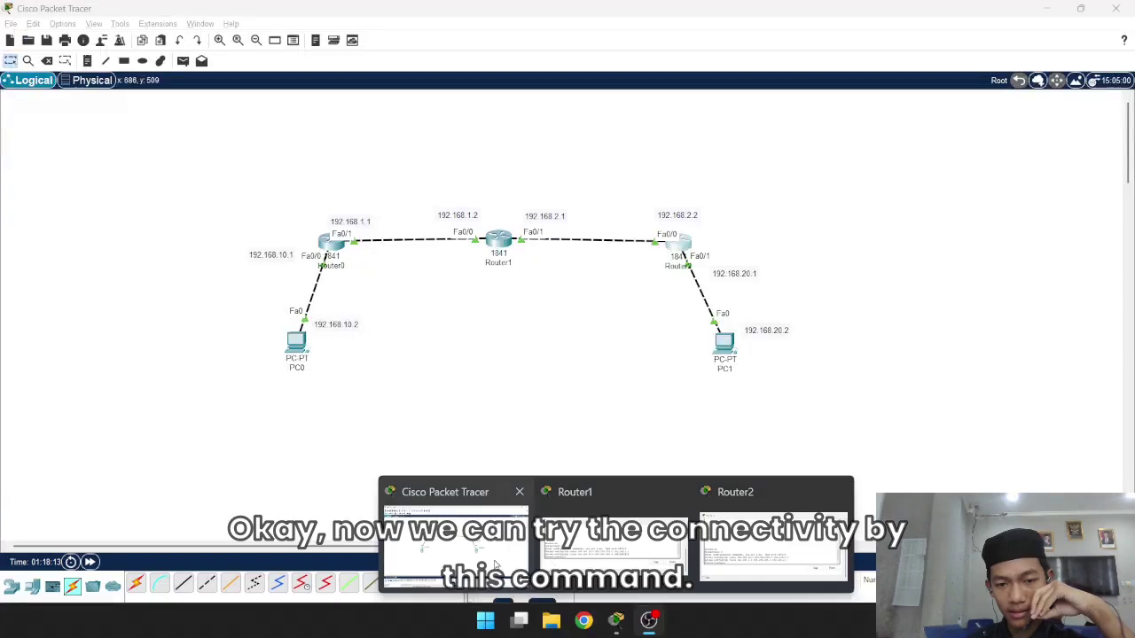
pyautogui.click(452, 545)
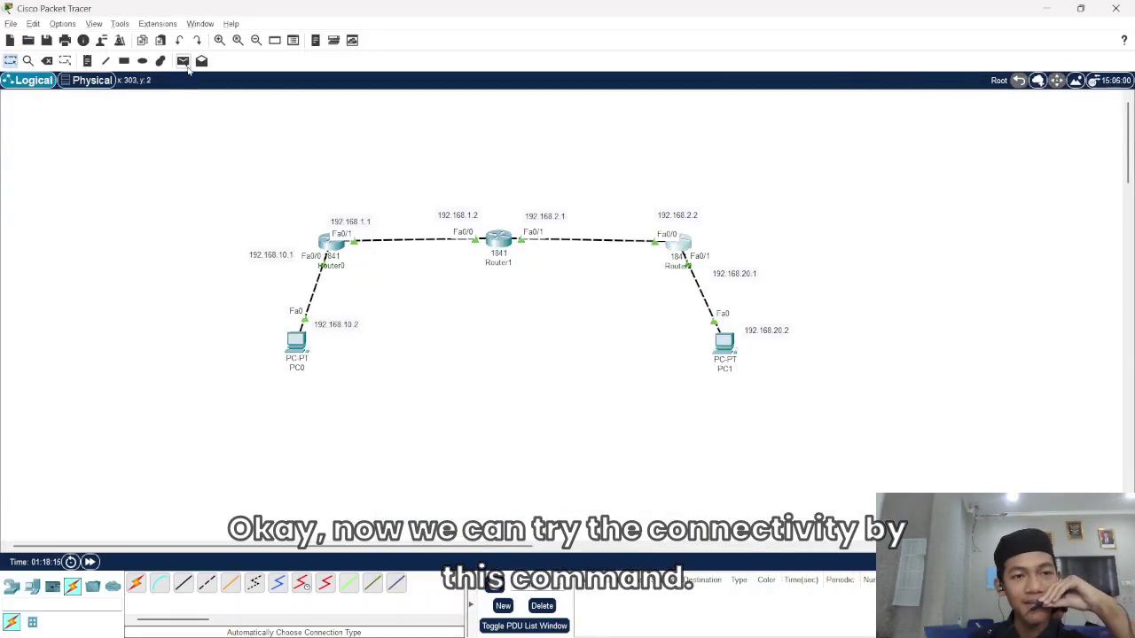
pyautogui.click(183, 61)
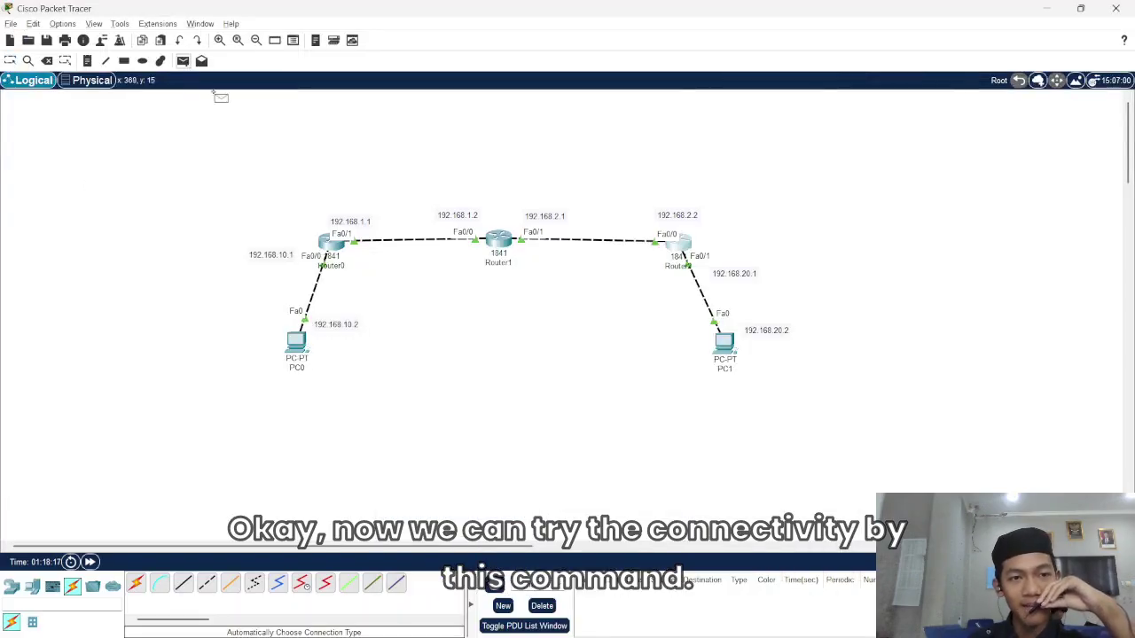